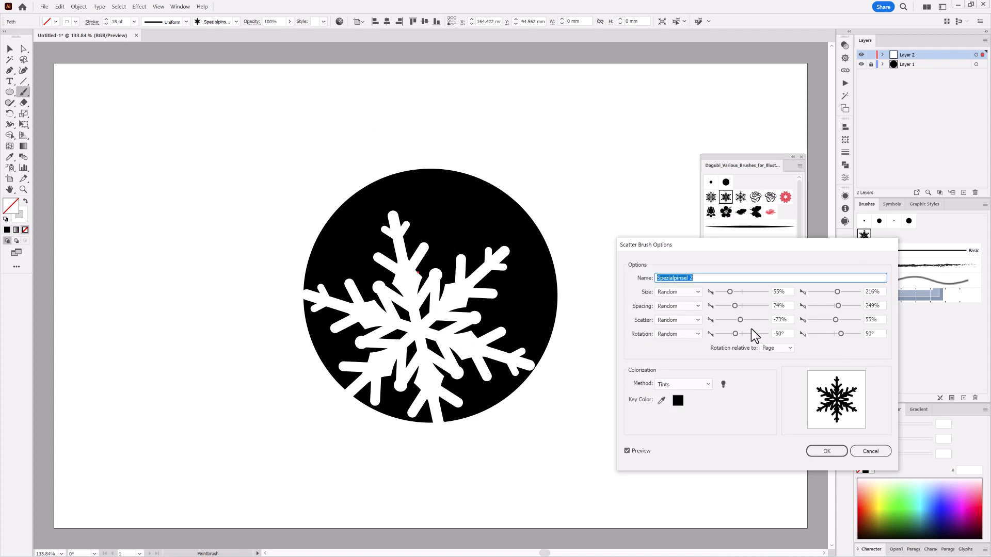
Set both random rotation limits of the snowflake scatter brush to 0°.
left_click(771, 333)
key("Tab")
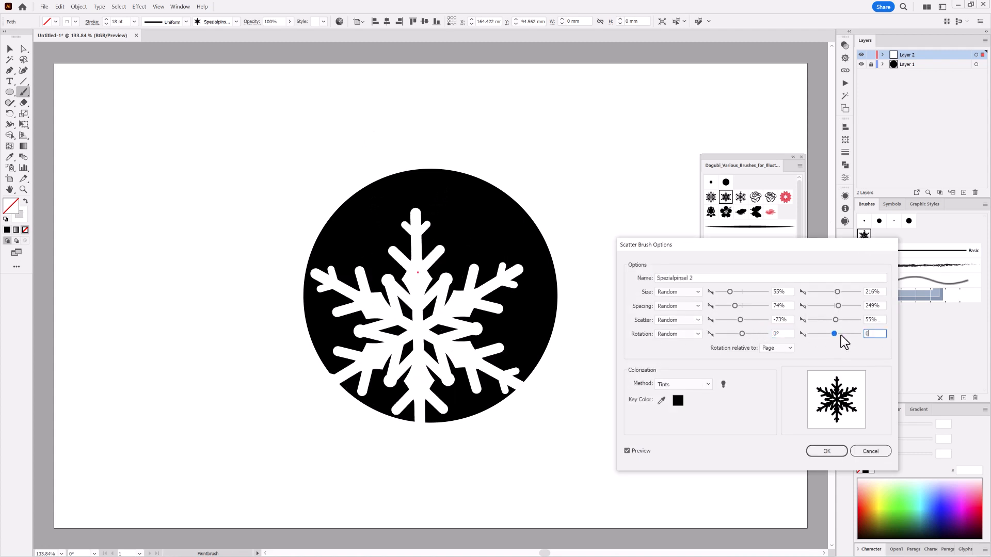
left_click(828, 452)
Reduce the white snowflake's stroke to 15 pt and move it to the upper-right part of the black circle.
left_click(487, 295)
left_click_drag(460, 304, 417, 224)
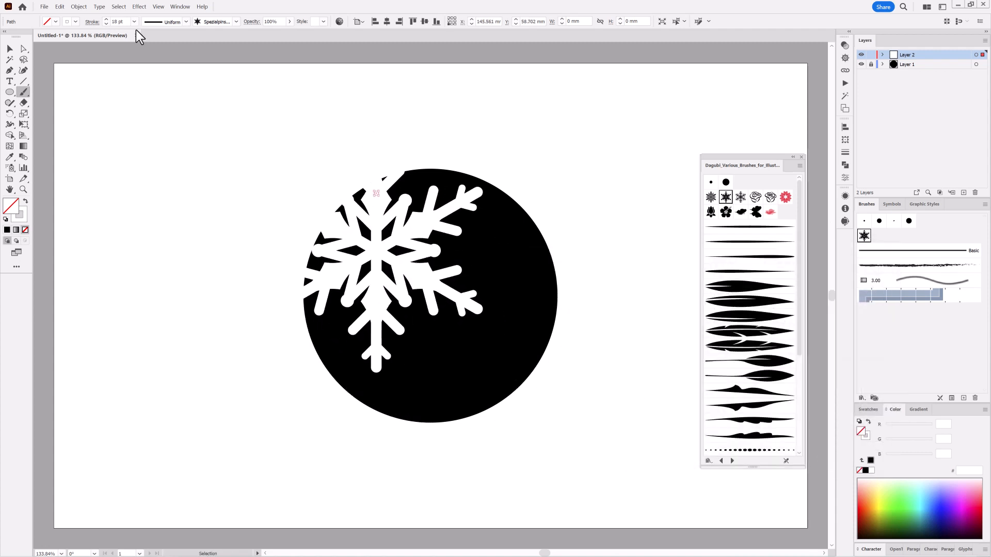
left_click(107, 24)
left_click(107, 24)
left_click(106, 24)
left_click_drag(415, 260, 524, 268)
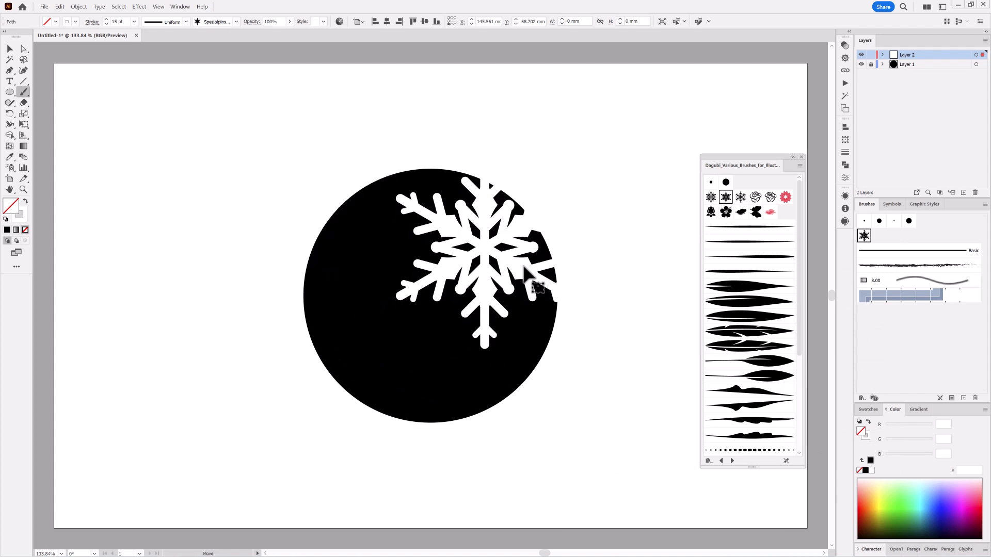
left_click(663, 456, "ctrl")
Try the tapered art brush with an S-shaped stroke on the circle at 2 pt and delete the trial stroke.
left_click(754, 257)
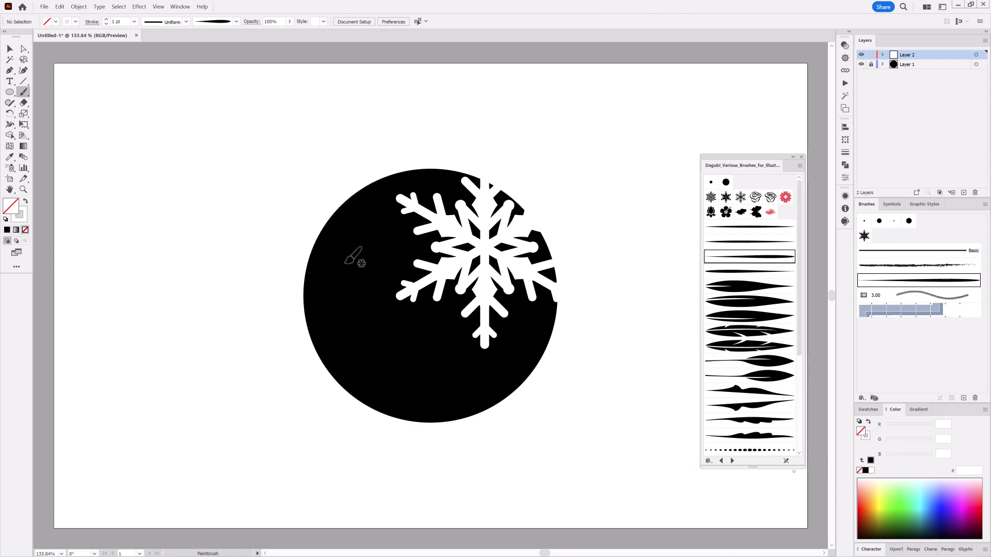
left_click_drag(353, 334, 354, 350)
left_click(106, 19)
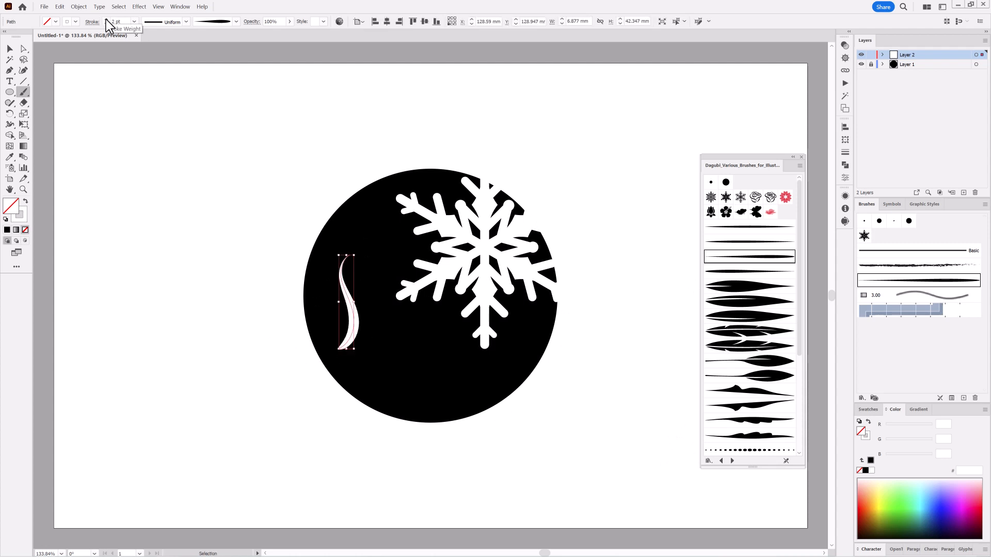
key("Delete")
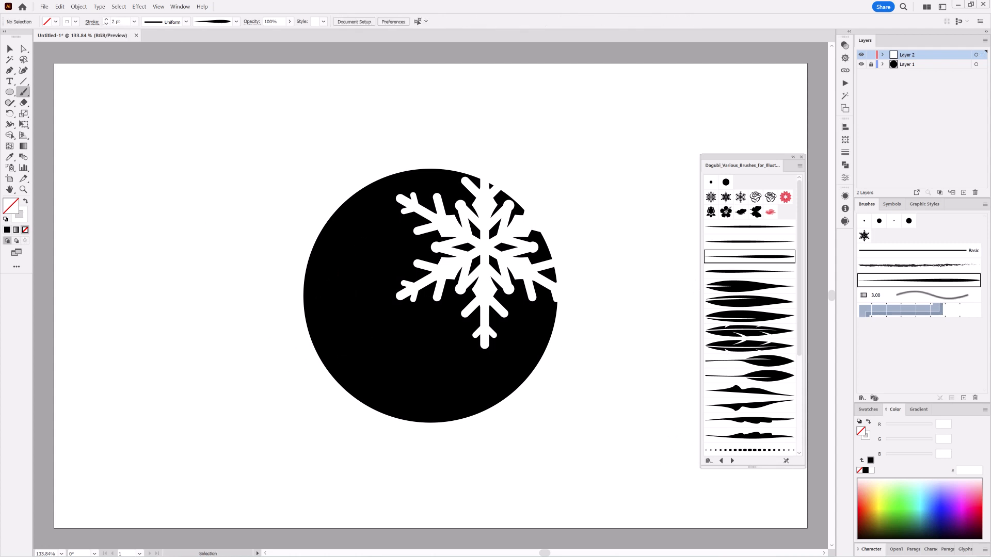
Paint a large 2 pt spiral and two smaller 1 pt curls in white along the circle's upper-left edge.
scroll(315, 276, "up", 3)
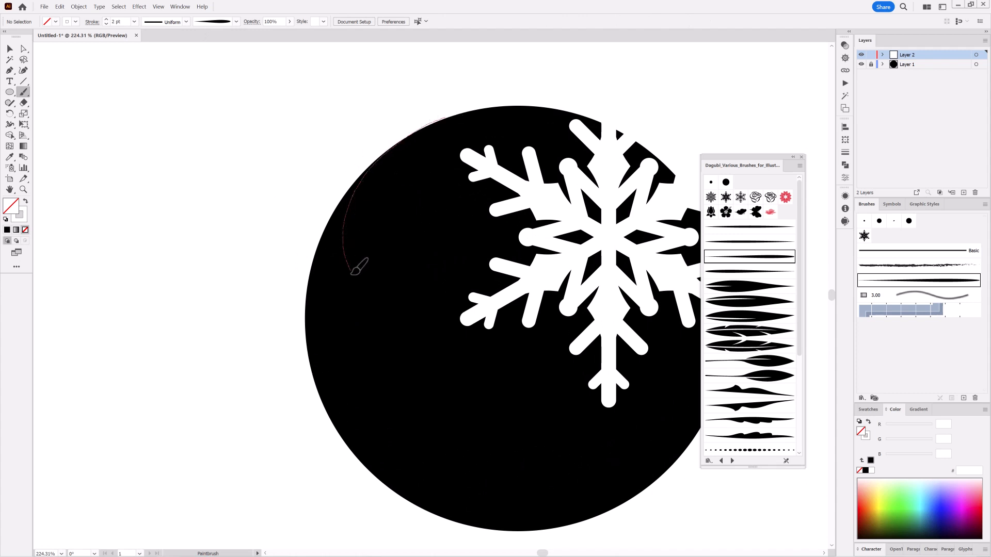
left_click_drag(382, 248, 379, 258)
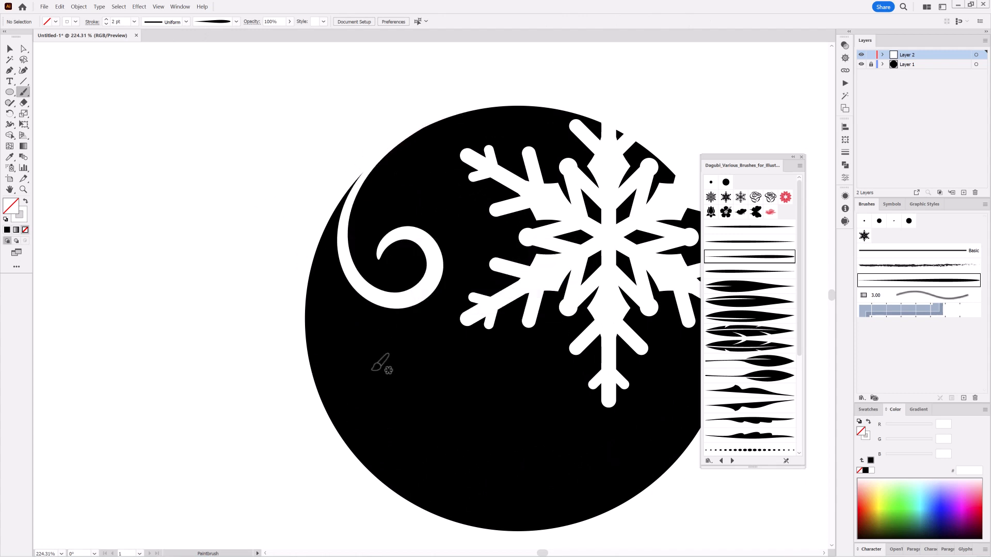
left_click(106, 24)
mouse_move(385, 208)
left_mouse_down()
mouse_move(406, 195)
mouse_move(397, 196)
mouse_move(411, 221)
mouse_move(367, 214)
left_mouse_up()
left_click(246, 292, "ctrl")
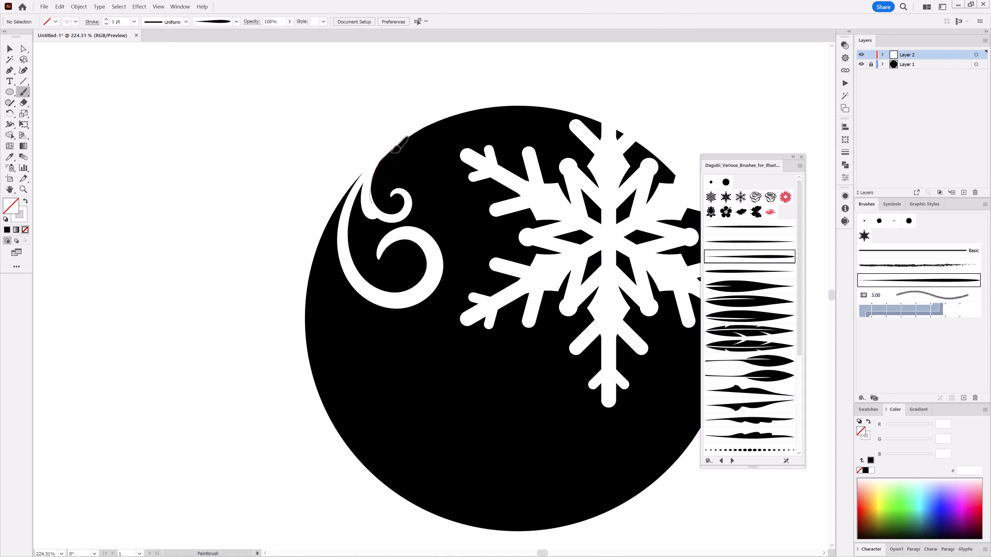
left_click_drag(423, 157, 424, 159)
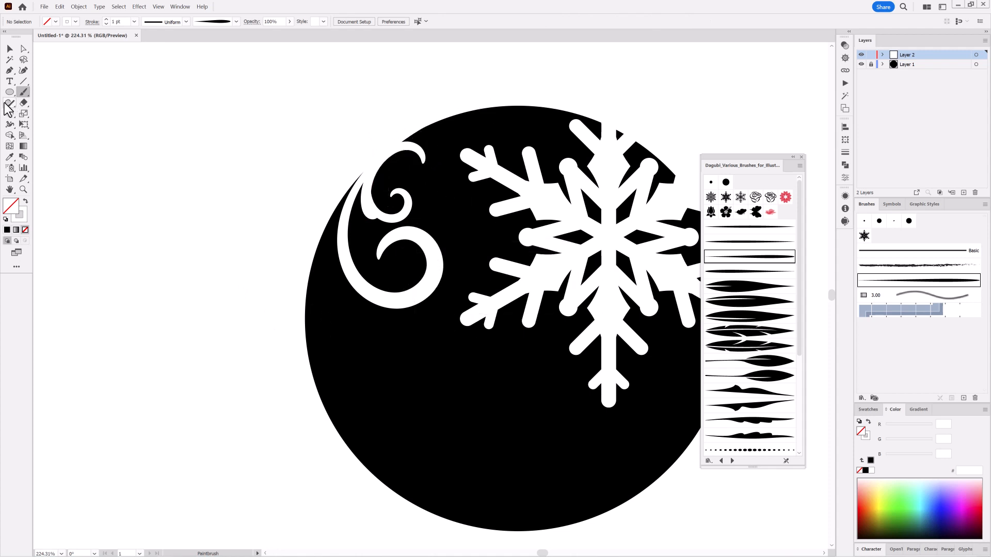
Draw a closed Pencil shape over the circle's edge above the uppermost curl, filled white without a stroke.
left_click_drag(9, 103, 28, 116)
mouse_move(390, 151)
left_mouse_down()
mouse_move(463, 112)
mouse_move(420, 97)
mouse_move(393, 147)
left_mouse_up()
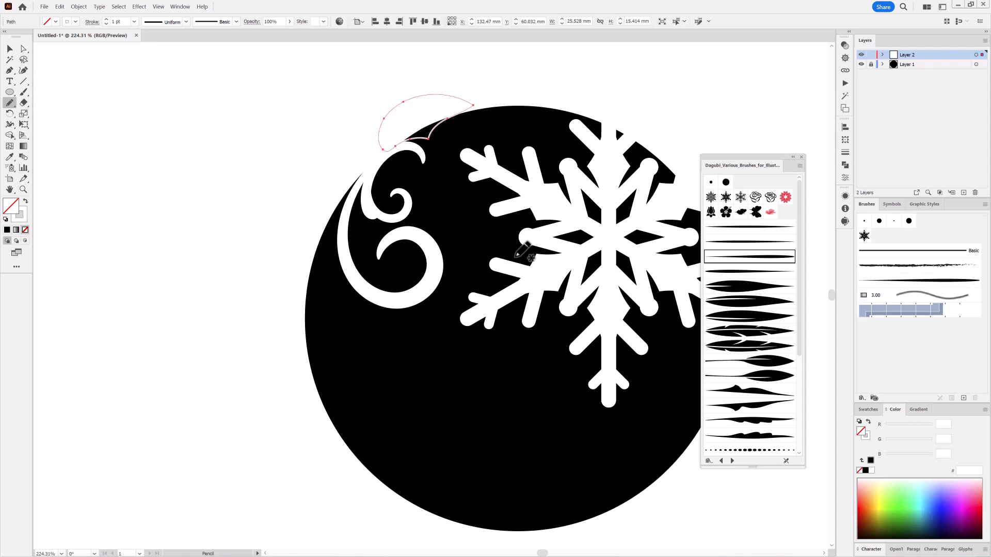
left_click(867, 422)
key("ctrl+shift+a")
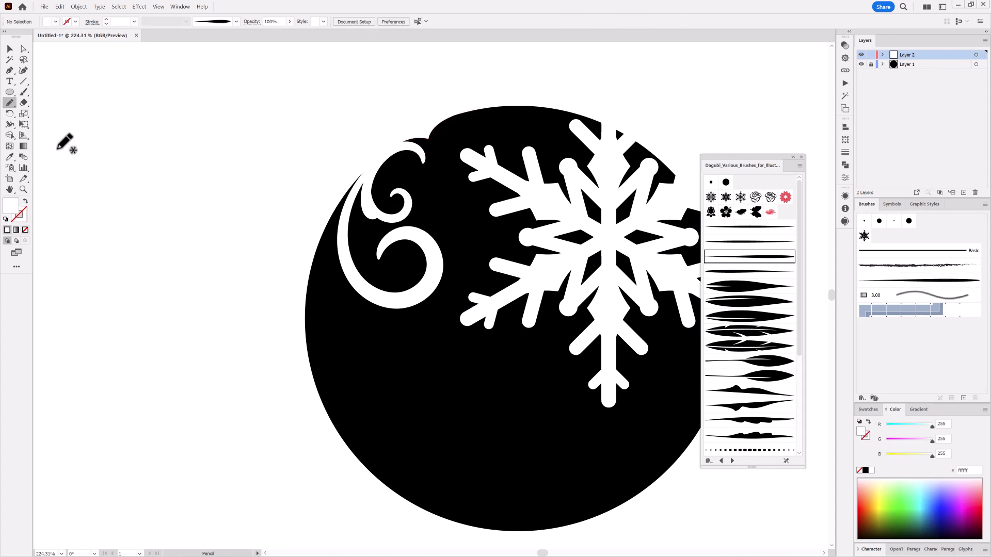
Paint a long curl along the circle's left edge with the tapered art brush and thicken it to 1.4 pt.
left_click(23, 92)
left_click(901, 283)
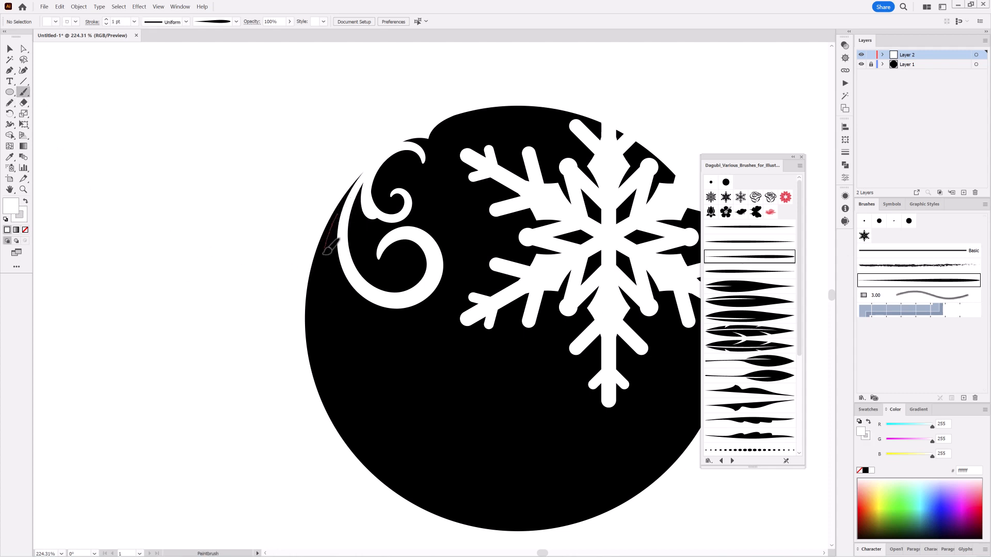
left_click_drag(359, 317, 357, 319)
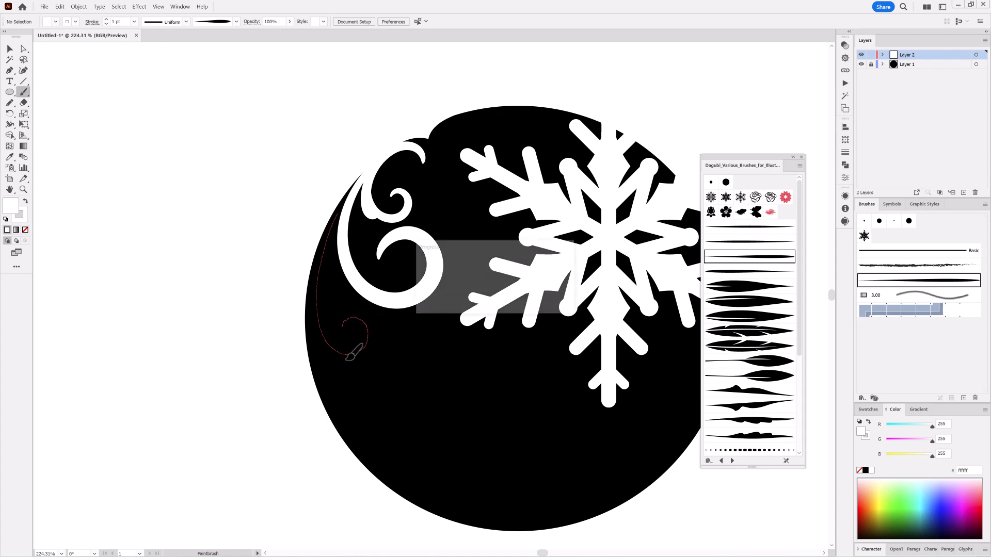
left_click(106, 20)
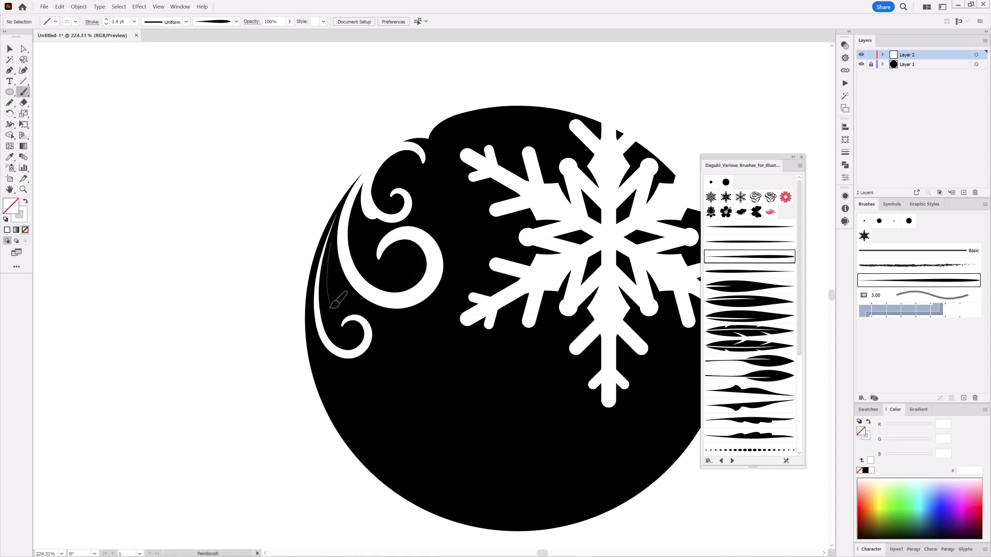
Paint a short leaf-like stroke between the two large curls on the circle's left and reduce it to 1 pt.
left_click_drag(330, 307, 334, 315)
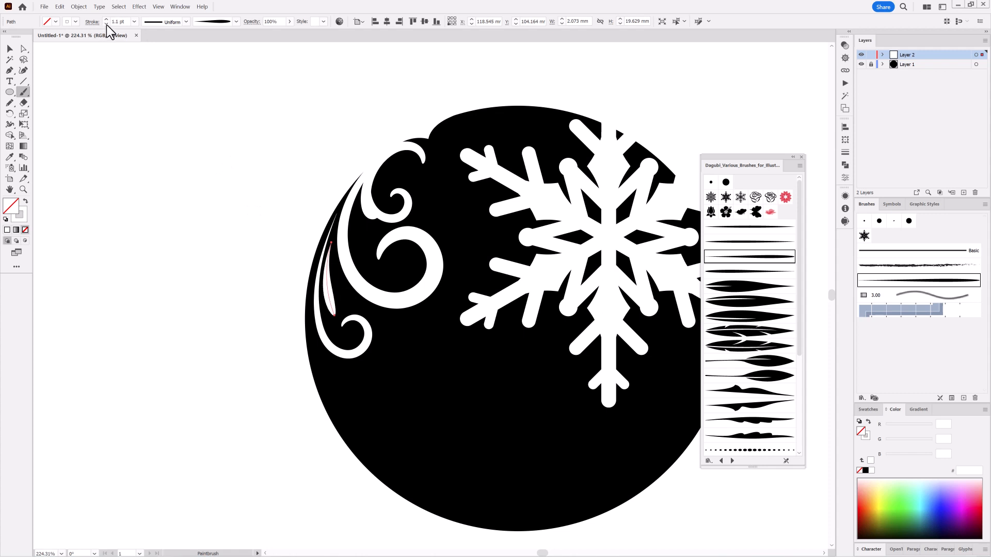
left_click(106, 24)
left_click(111, 67, "ctrl")
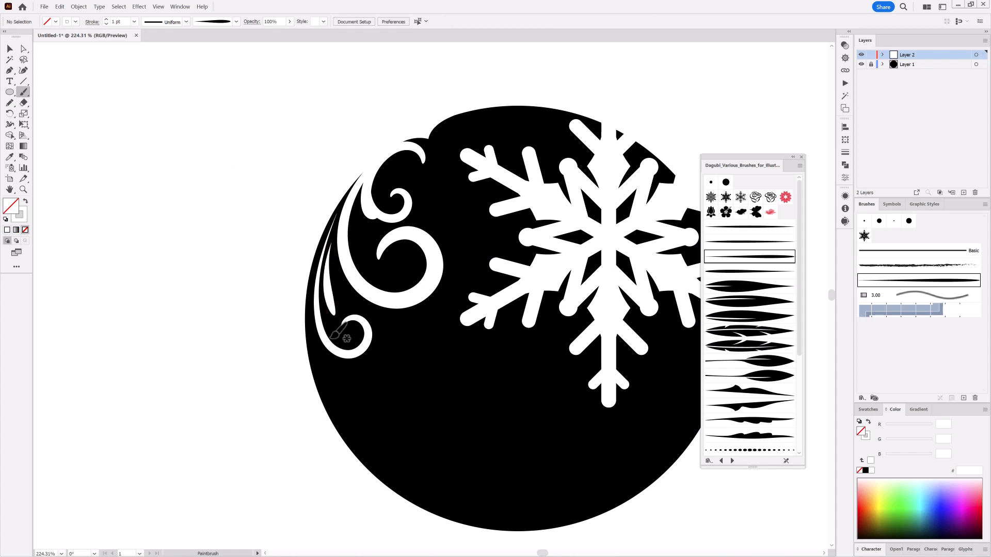
Add a second short leaf stroke beside the first and a small spiral inside the large curl, both at 0.75 pt.
left_click(107, 24)
left_click_drag(355, 306, 356, 308)
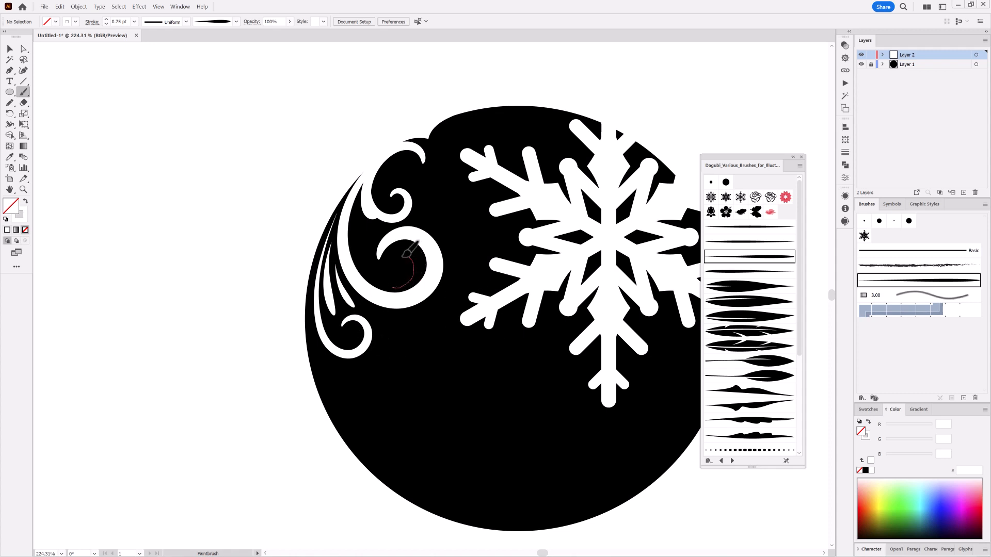
left_click_drag(401, 266, 401, 264)
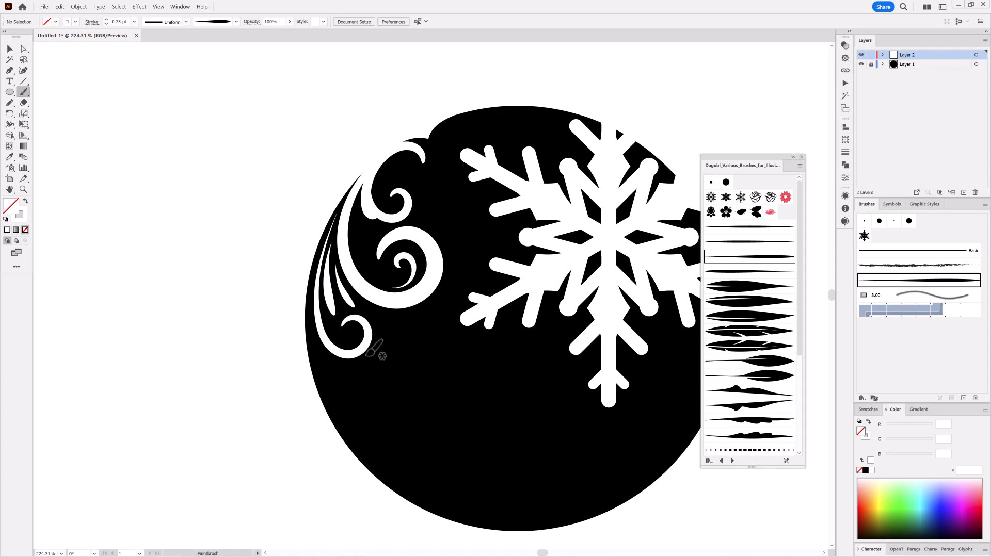
Paint a large 1.5 pt scroll sweeping down from the circle's left edge and curling inward at its lower left.
left_click(106, 19)
left_click_drag(378, 455, 379, 453)
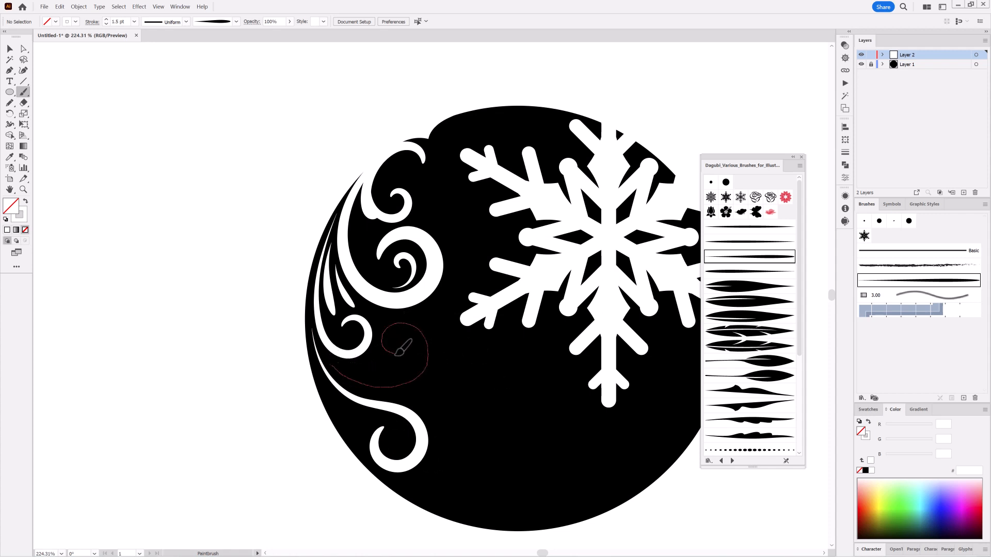
left_click_drag(396, 354, 397, 355)
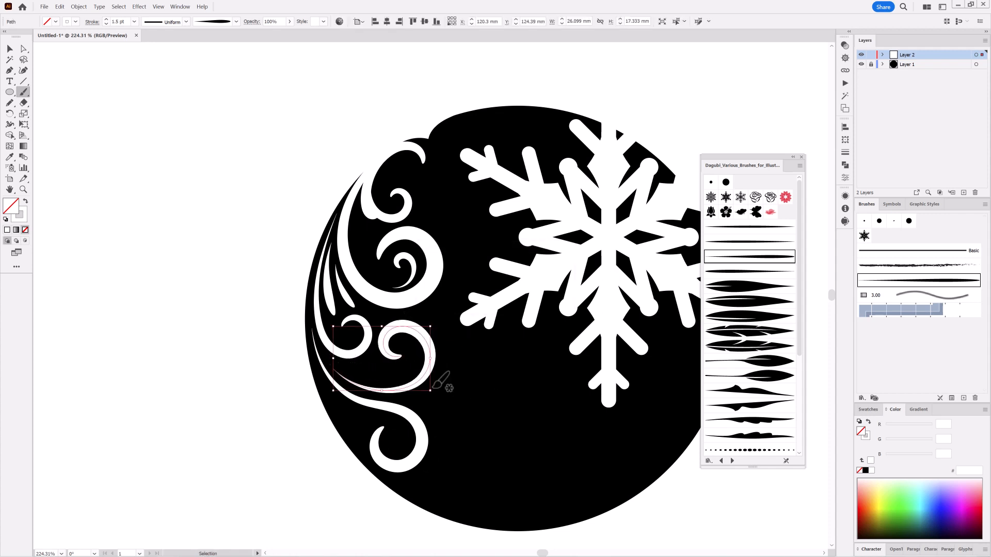
key("ctrl+z")
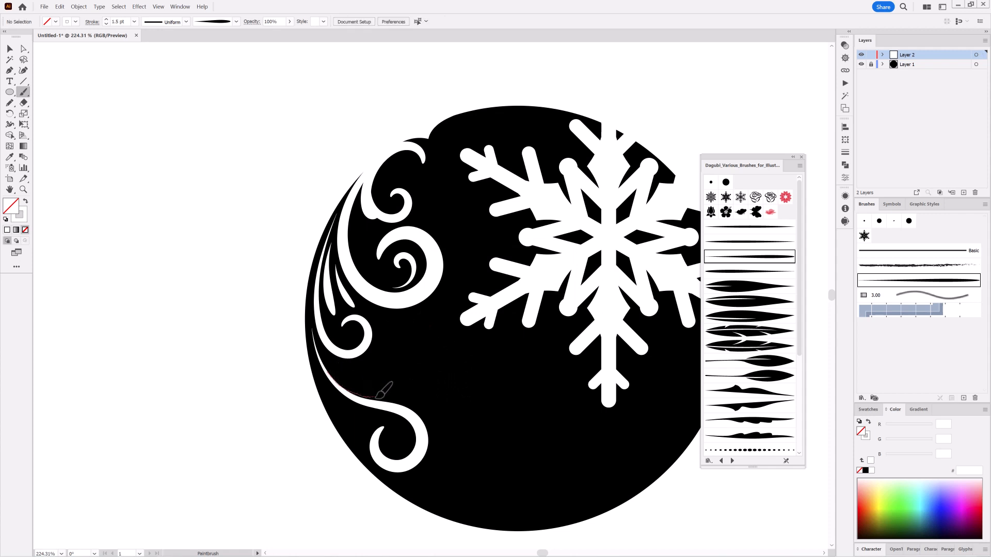
mouse_move(365, 354)
left_mouse_down()
mouse_move(376, 368)
mouse_move(337, 369)
left_mouse_up()
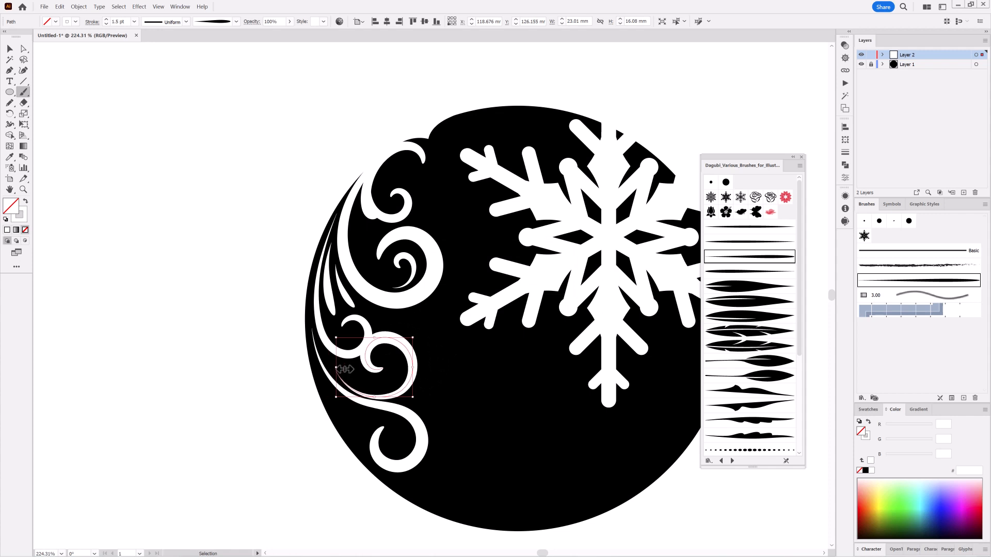
left_click_drag(414, 399, 408, 378)
left_click_drag(332, 350, 377, 351)
key("Delete")
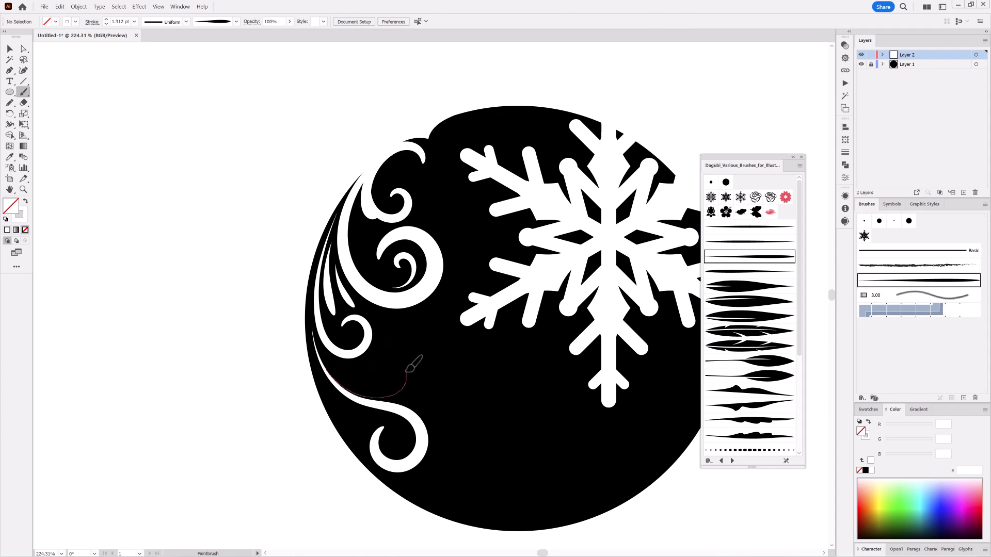
Paint a smaller curl branching upward from the lower-left scroll and adjust its position along the scroll.
left_click_drag(374, 379, 373, 380)
left_click(402, 390, "ctrl")
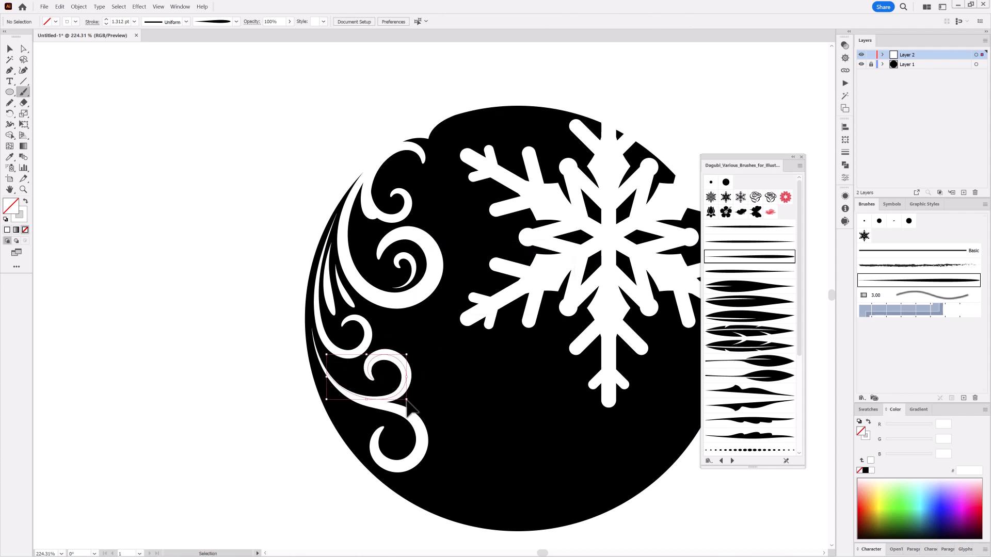
left_click(246, 471, "ctrl")
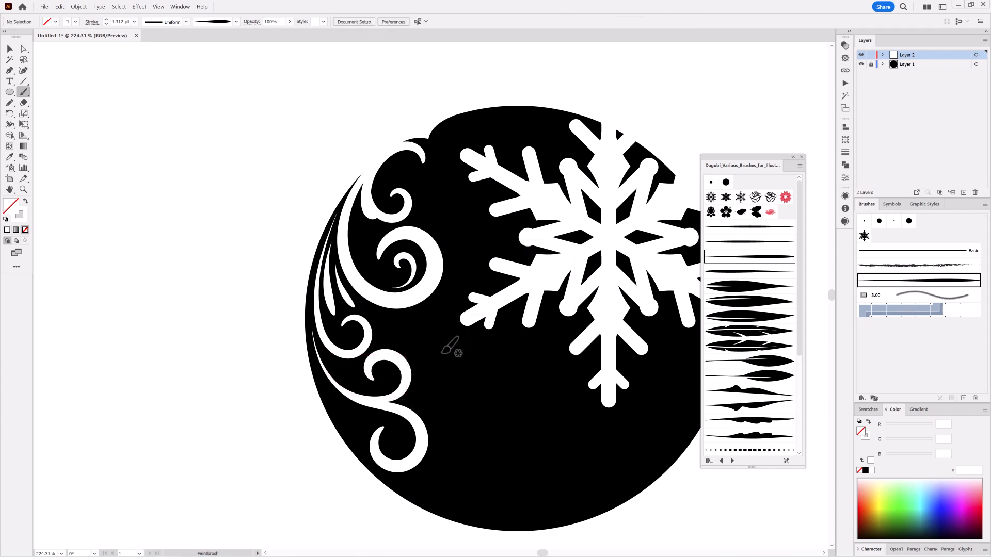
Paint two short leaf strokes and a downward curl branching off the right side of the lower-left scroll.
left_click_drag(419, 394, 436, 368)
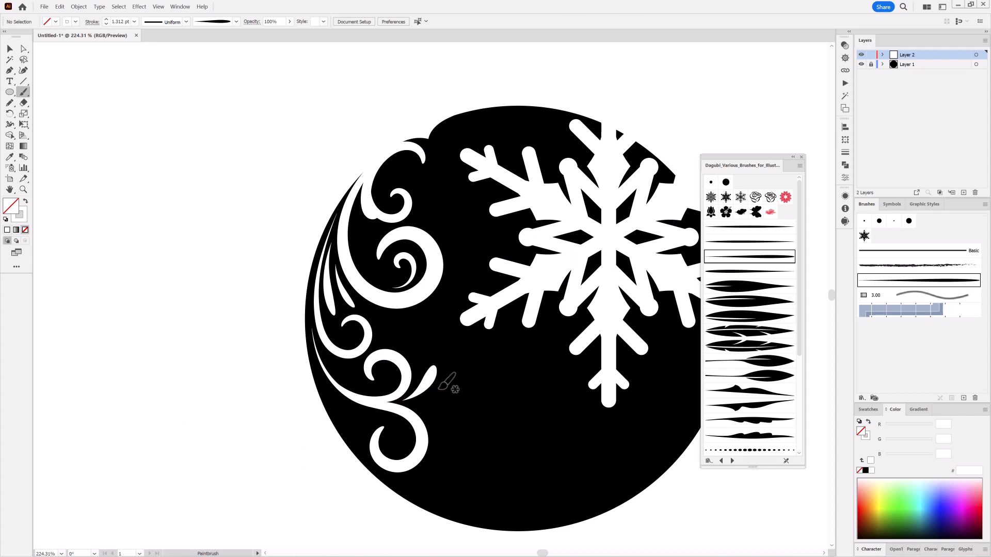
left_click_drag(415, 400, 456, 396)
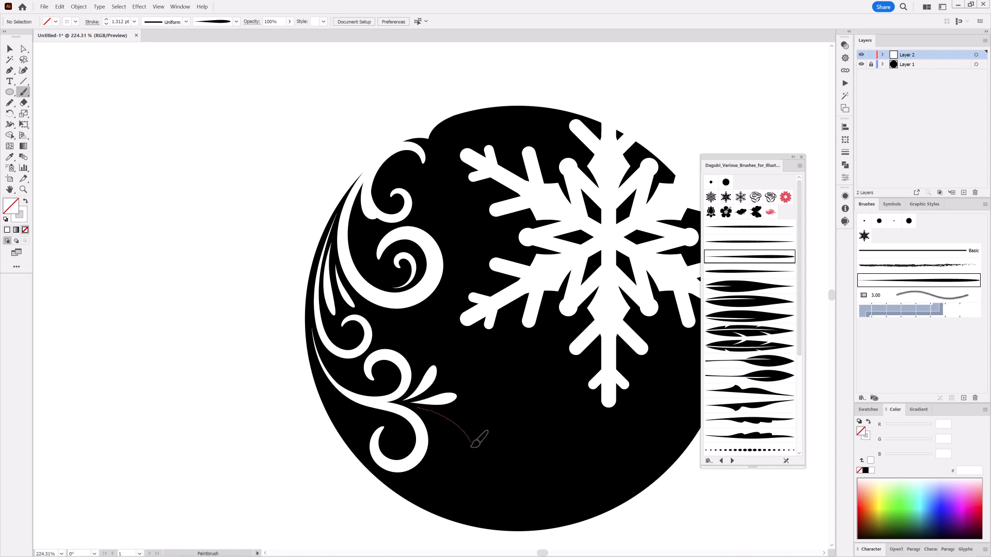
left_click_drag(444, 450, 453, 451)
left_click(469, 474, "ctrl")
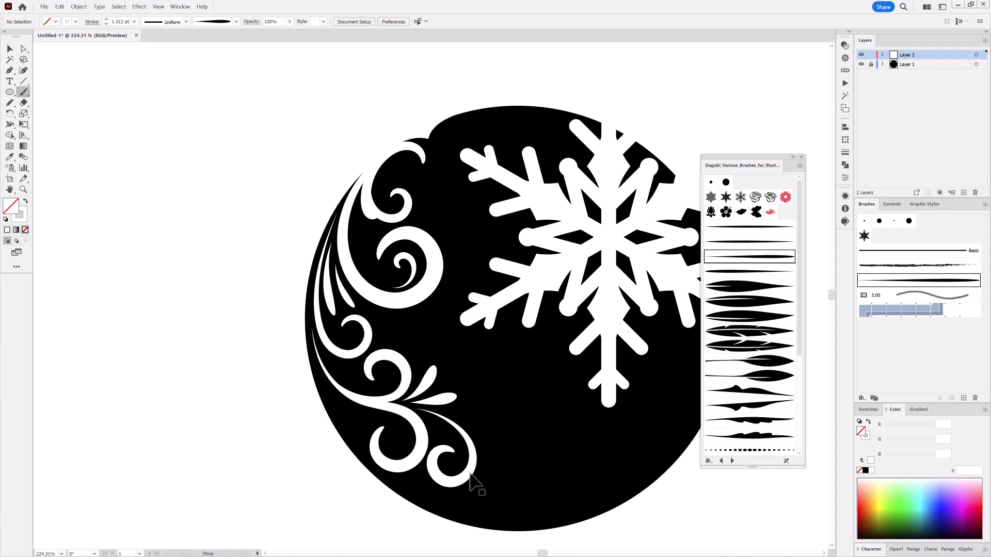
left_click(207, 427, "ctrl")
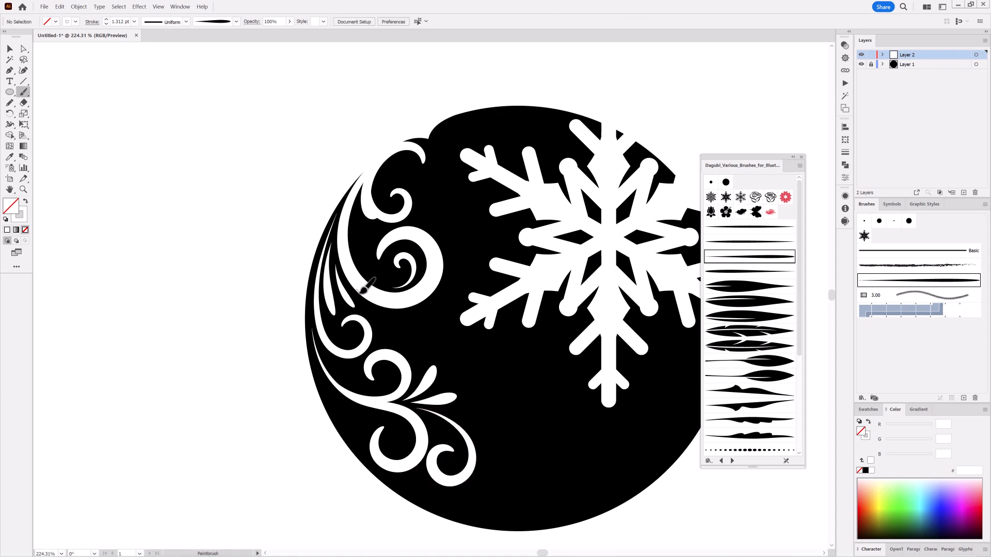
Paint a hooked curl and a short accent stroke along the underside of the large upper spiral.
left_click_drag(430, 345, 423, 343)
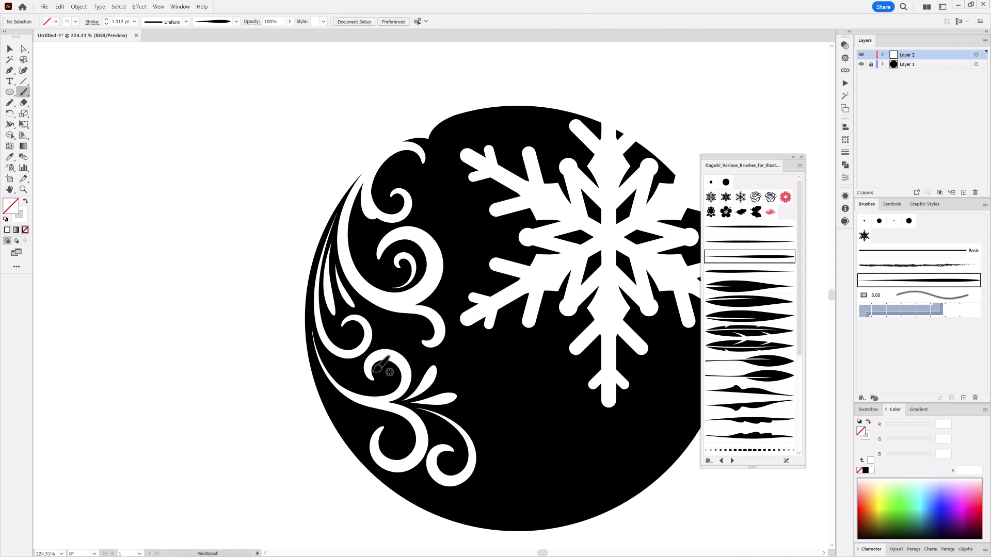
left_click_drag(374, 302, 440, 315)
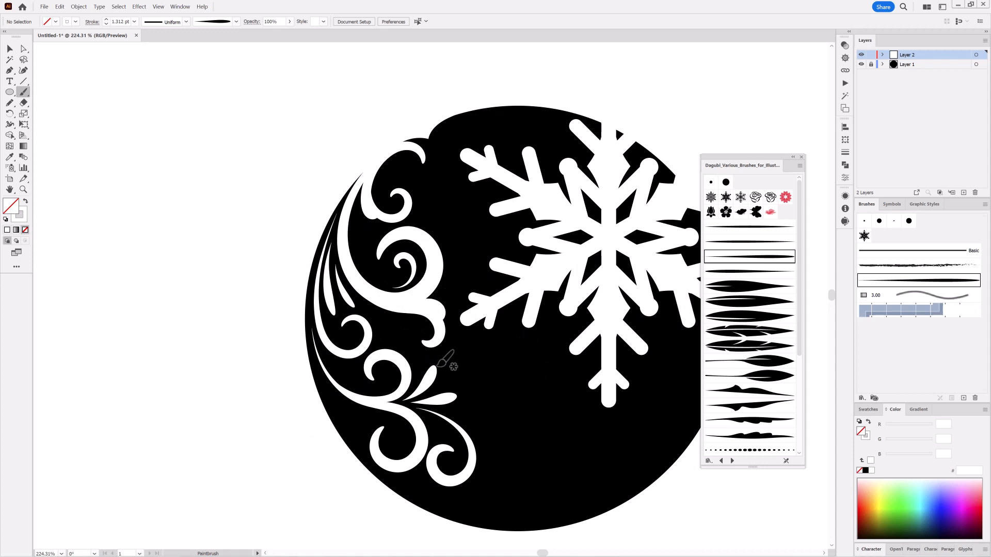
Draw two white-filled circles without stroke, one between the curls and one about 6.18 mm wide left of the lower scroll.
key("l")
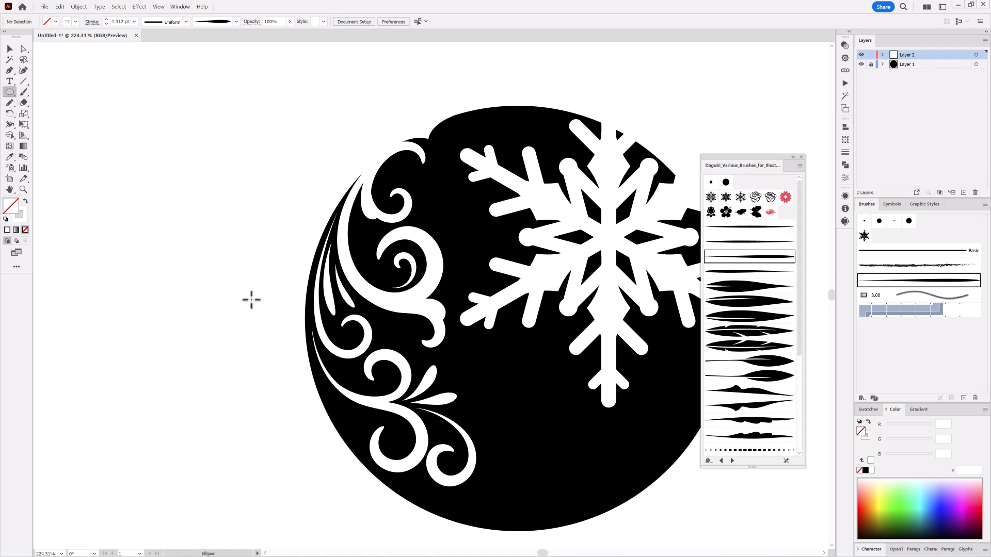
left_click(868, 422)
left_click_drag(382, 319, 405, 338)
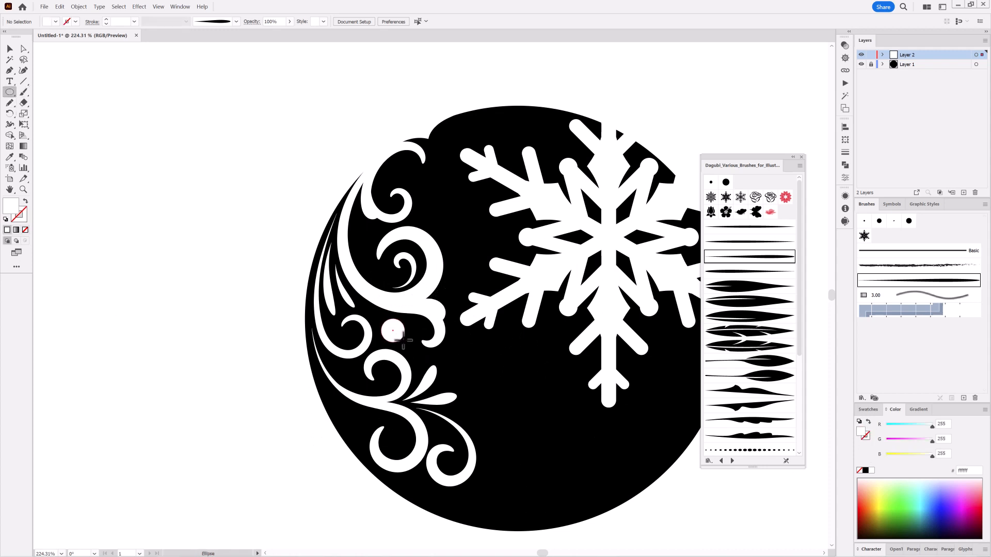
left_click_drag(343, 411, 366, 432)
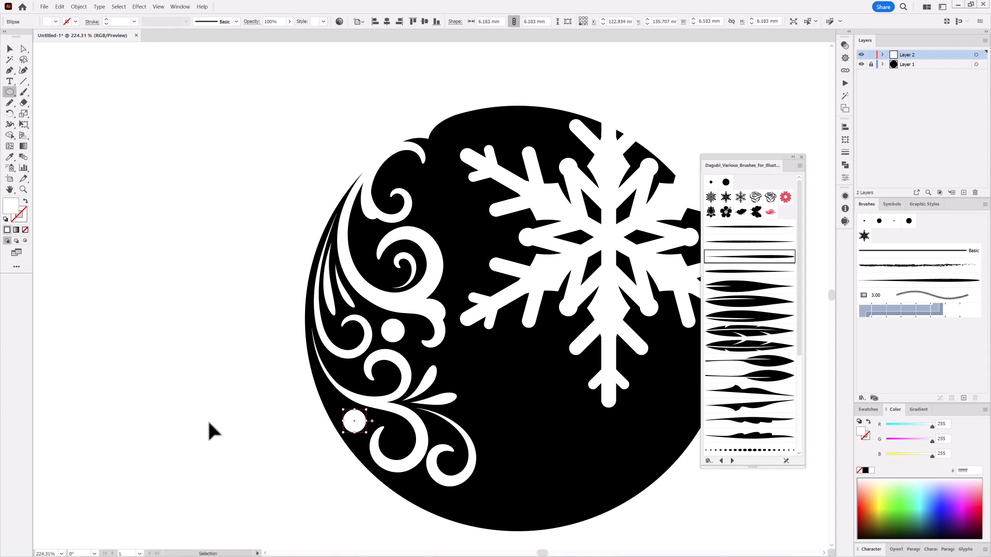
Draw a white circle about 5.56 mm wide in the gap left of the large upper spiral.
key("ctrl+shift+a")
left_click_drag(355, 225, 374, 246)
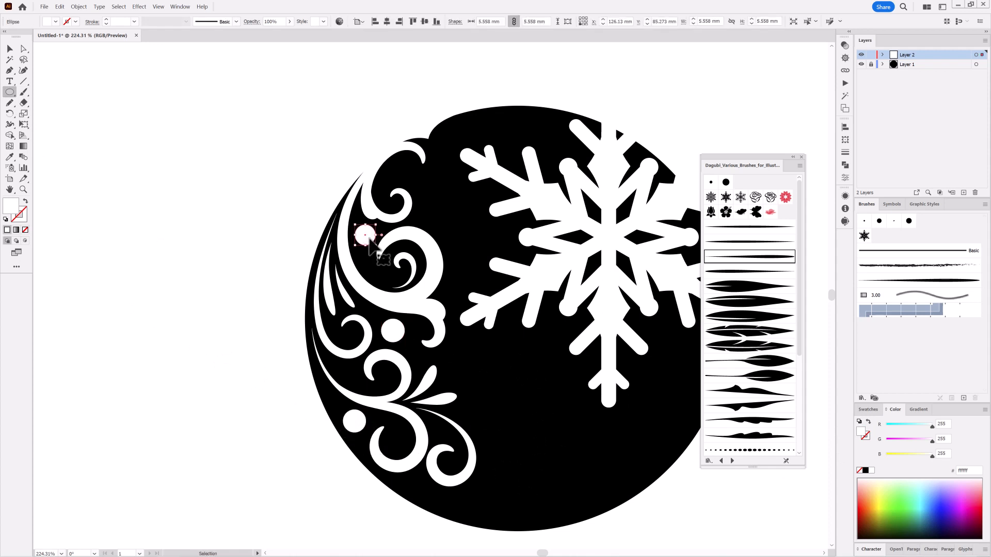
key("ctrl+shift+a")
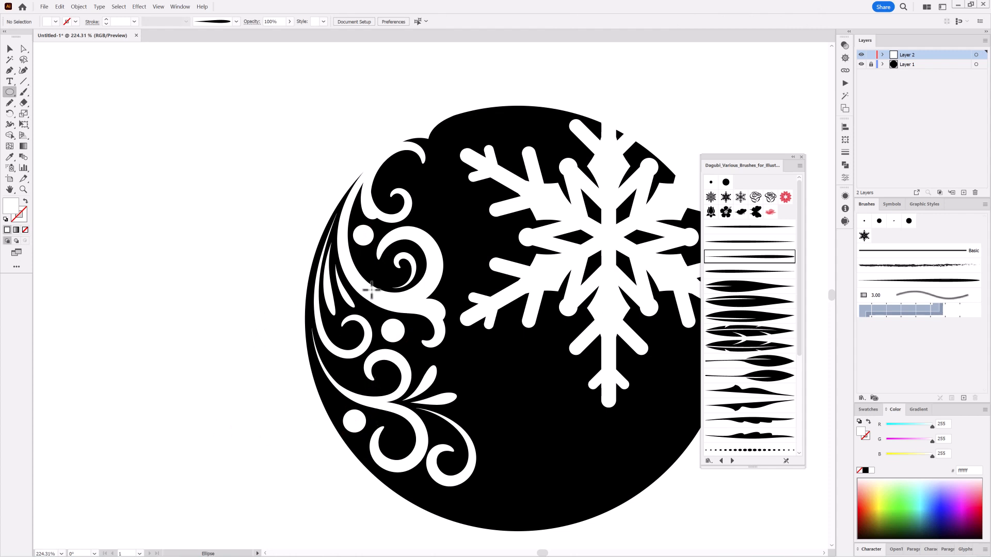
Paint 0.75 pt tapered leaf strokes along the inner side of the lower-left scroll, matching the existing small leaf stroke.
left_click(348, 303, "ctrl")
left_click(24, 93)
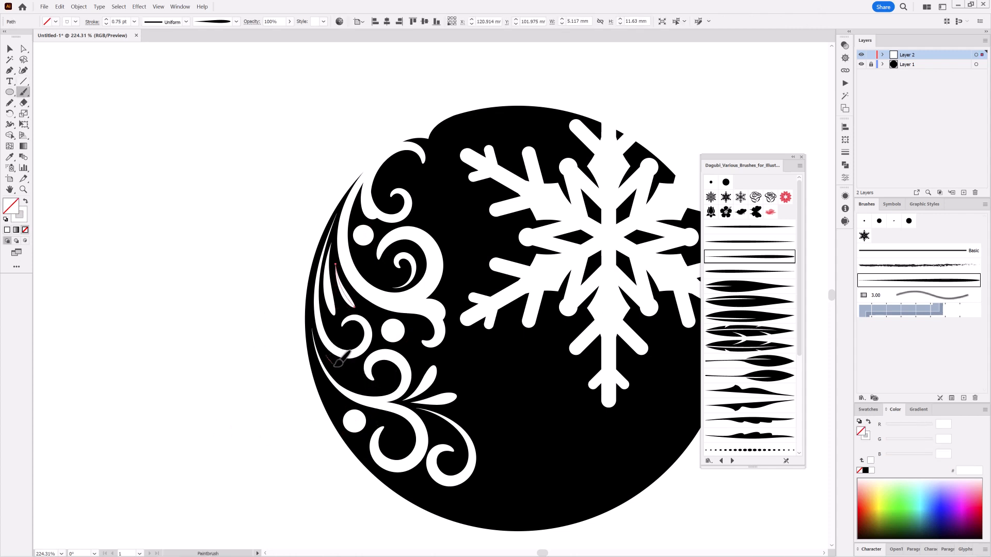
key("ctrl+shift+a")
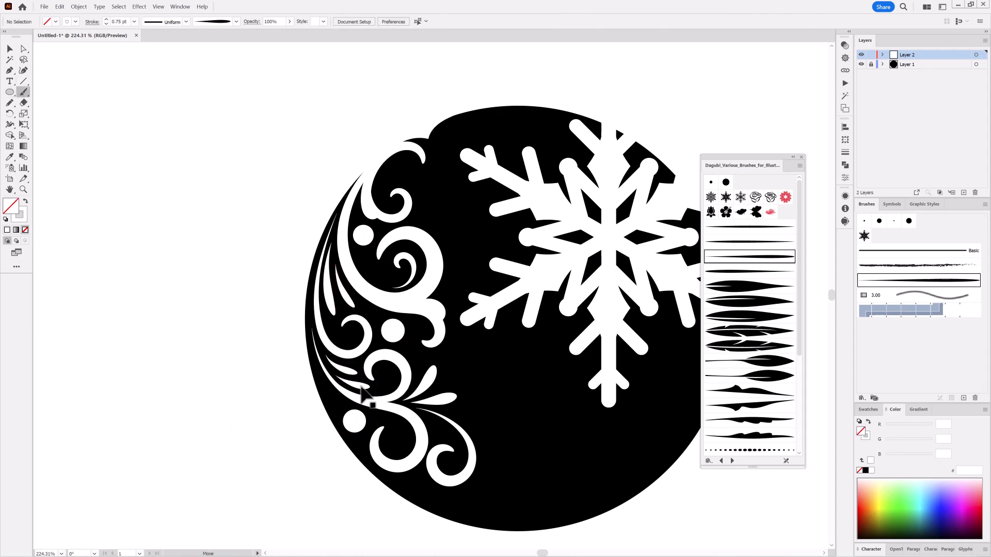
left_click_drag(604, 399, 491, 349)
left_click(290, 419, "ctrl")
left_click(274, 451, "ctrl")
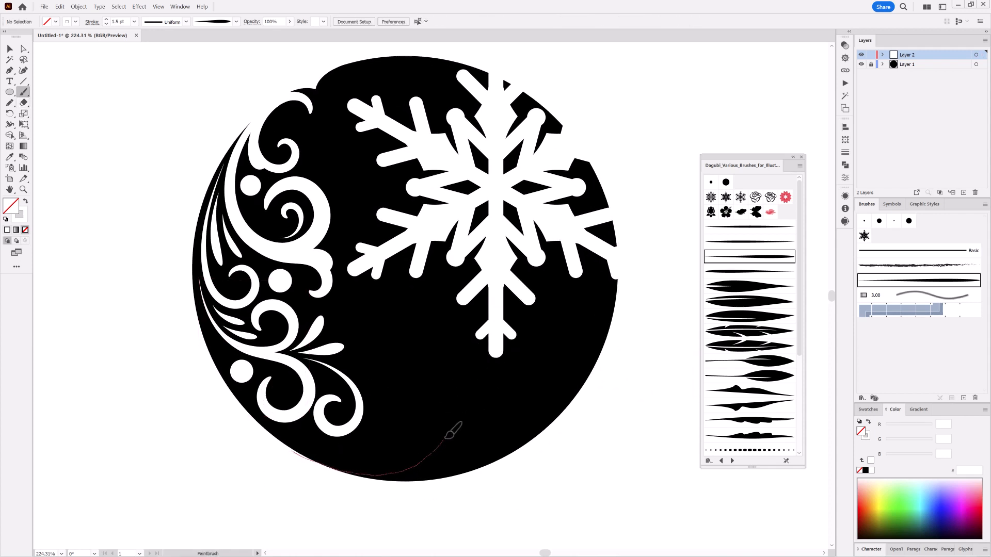
left_click_drag(379, 382, 413, 396)
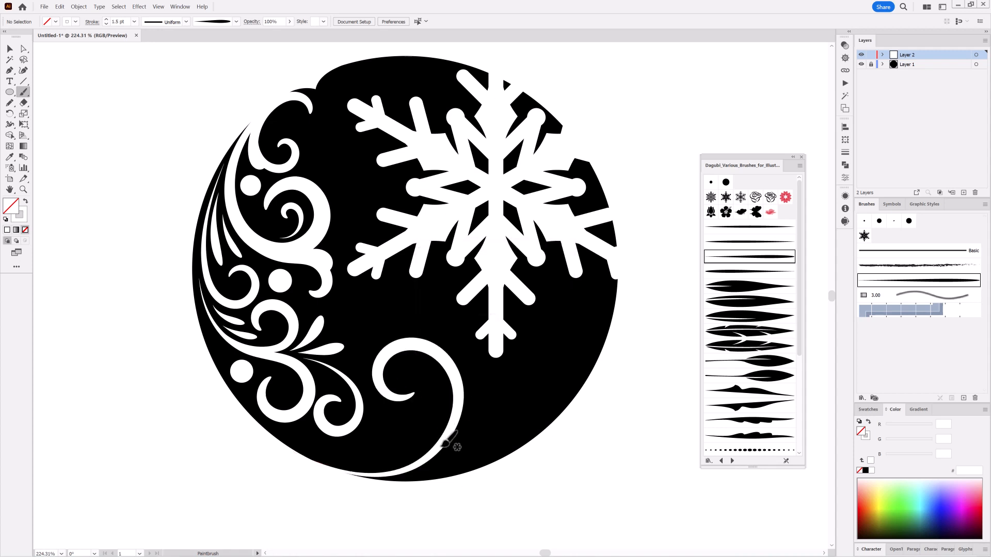
key("ctrl+z")
key("ctrl+z")
Draw a spiral about 20.5 × 25.6 mm with the Spiral tool near the circle's bottom, adjusting its number of turns.
left_click_drag(24, 81, 39, 102)
mouse_move(405, 381)
left_mouse_down()
mouse_move(449, 420)
mouse_move(408, 419)
mouse_move(417, 433)
left_mouse_up()
key("Down")
key("Down")
key("Down")
key("Down")
key("Down")
key("Down")
key("Down")
key("Down")
key("Up")
key("Up")
key("Up")
key("Up")
key("Up")
key("Up")
key("Up")
key("Up")
key("Up")
key("Up")
key("Up")
key("Up")
key("Down")
key("Down")
key("Down")
key("Down")
key("Down")
key("Down")
key("Down")
key("Down")
key("Down")
key("Down")
key("Up")
key("Up")
key("Up")
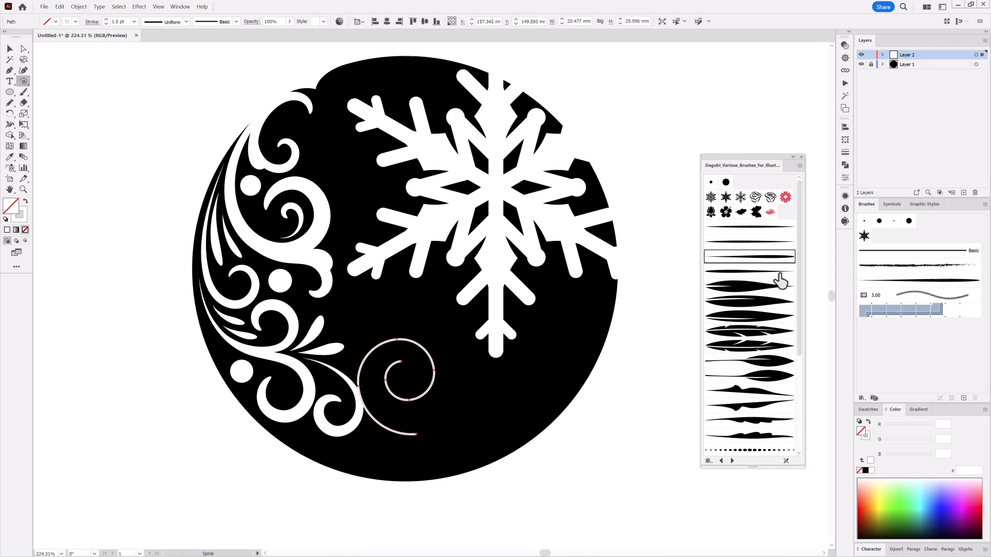
Apply the tapered art brush to the spiral and set its stroke weight to 1.3 pt.
left_click(887, 282)
left_click(107, 19, "ctrl")
left_click(107, 19, "ctrl")
left_click(106, 19, "ctrl")
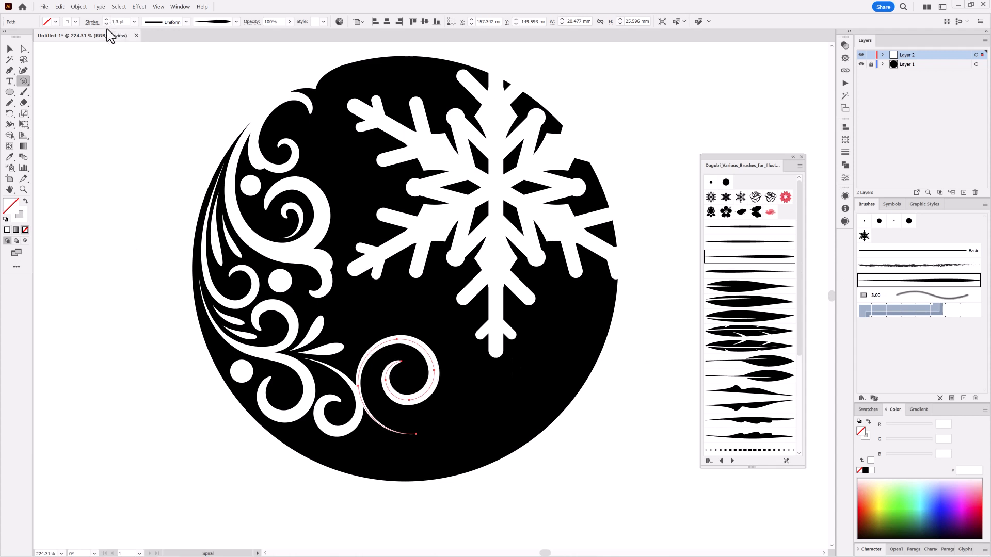
Flip the spiral vertically, then rotate and enlarge it to about 30 × 33.3 mm against the circle's bottom edge.
left_click(844, 140)
left_click(830, 123)
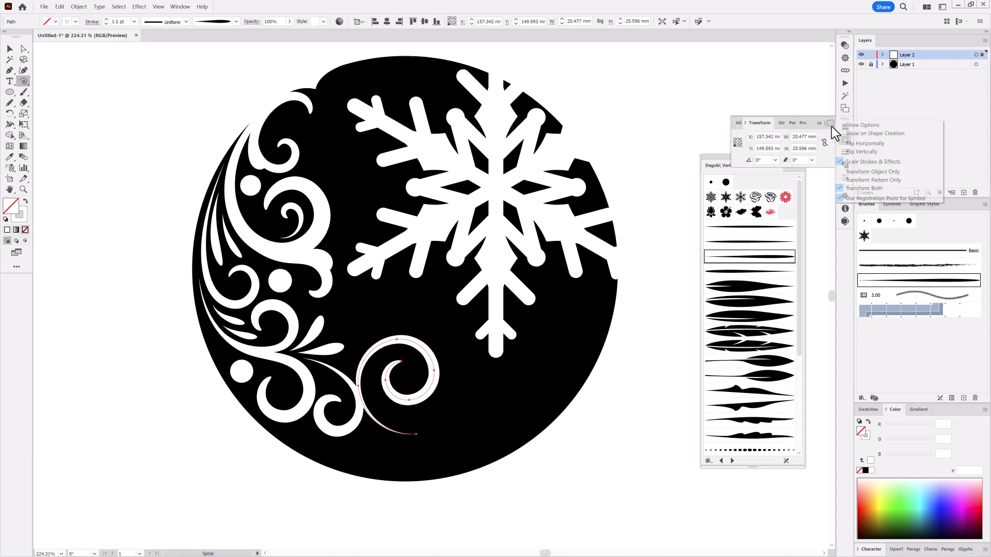
left_click(859, 150)
key("e")
left_click_drag(356, 369, 452, 416)
left_click_drag(462, 384, 473, 411)
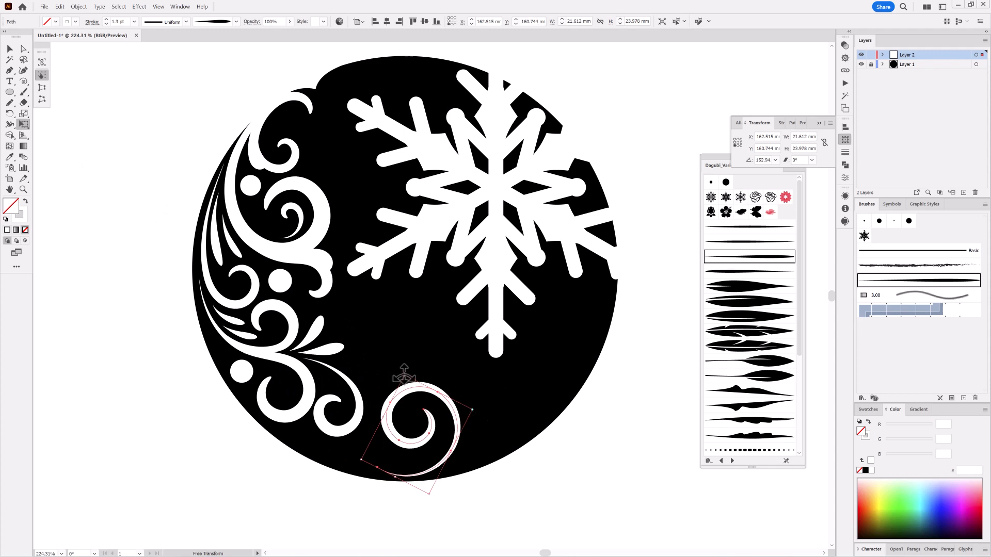
left_click_drag(404, 375, 403, 331)
left_click_drag(468, 392, 478, 416)
Adjust the spiral's outer end anchor so its tail follows the circle's bottom edge.
key("a")
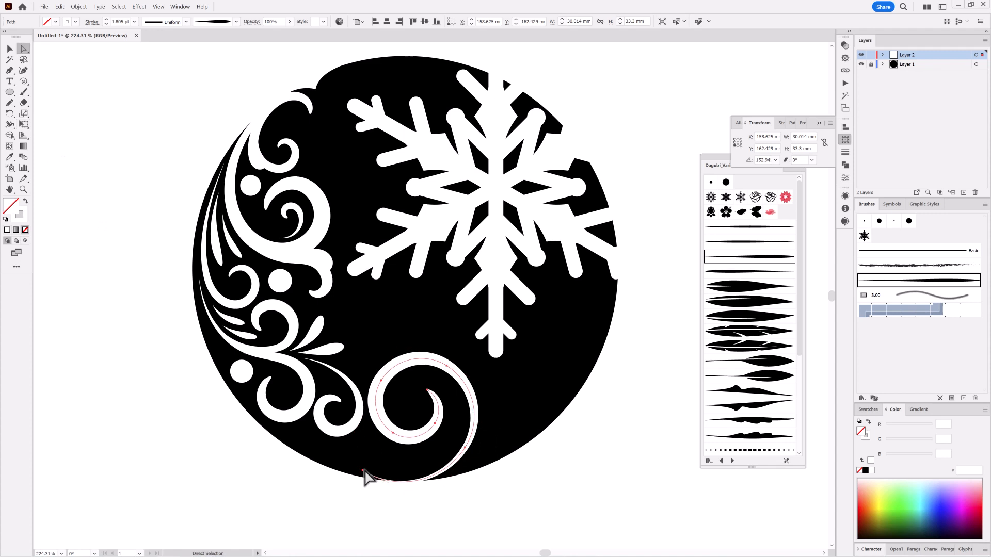
mouse_move(363, 471)
left_mouse_down()
mouse_move(328, 478)
mouse_move(361, 498)
mouse_move(366, 487)
left_mouse_up()
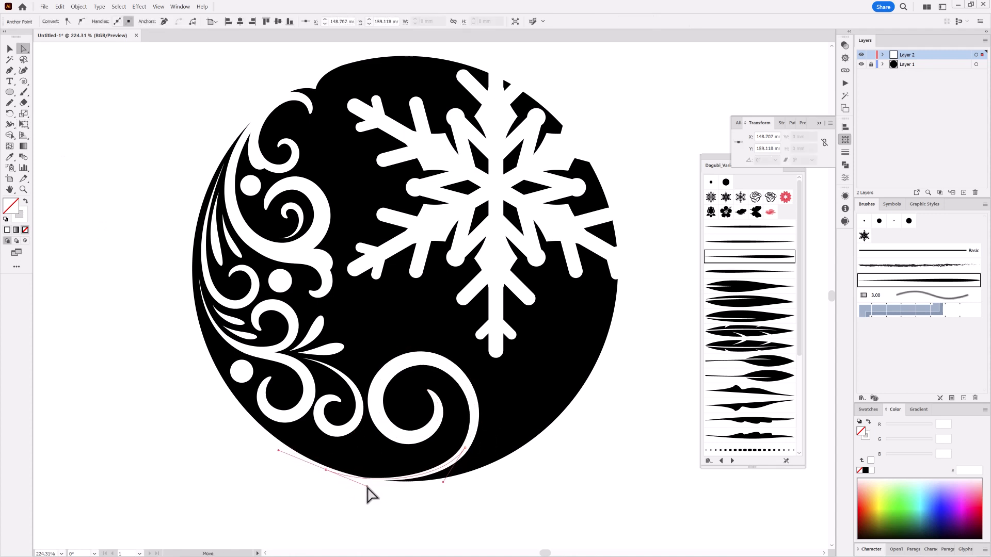
left_click(549, 492)
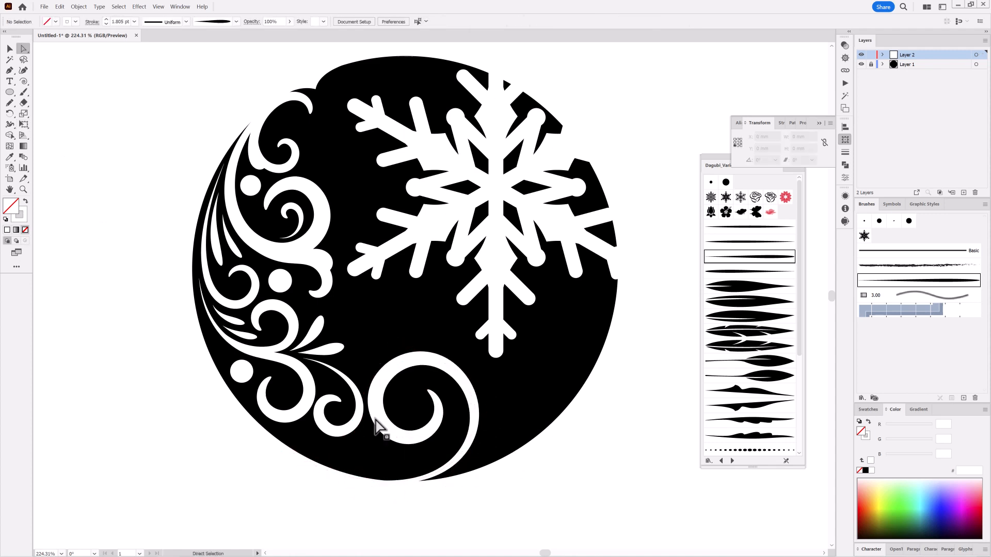
Paint a small 1.312 pt curl on the bottom edge left of the large spiral, and undo the extra curl tried beneath the lower-left scroll.
left_click(23, 92)
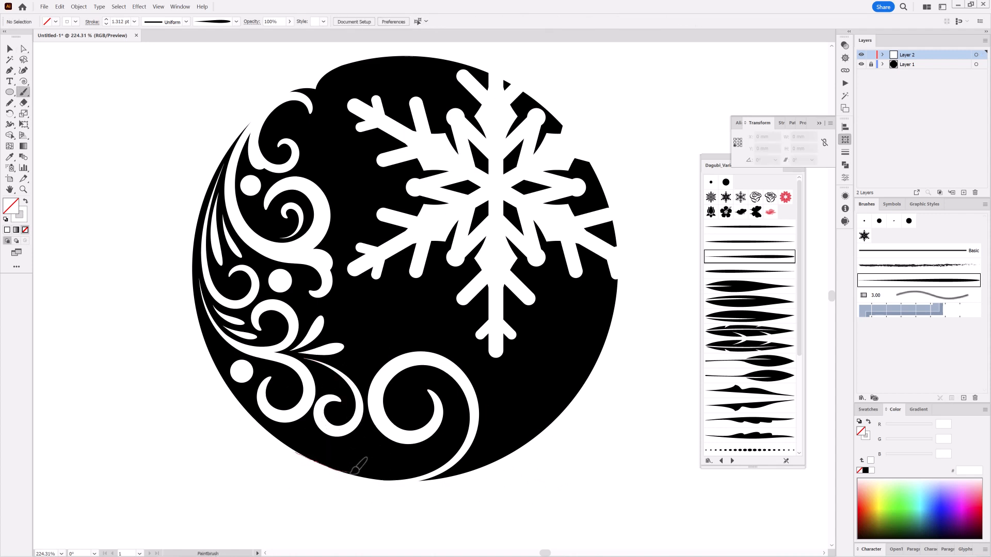
left_click_drag(362, 439, 364, 445)
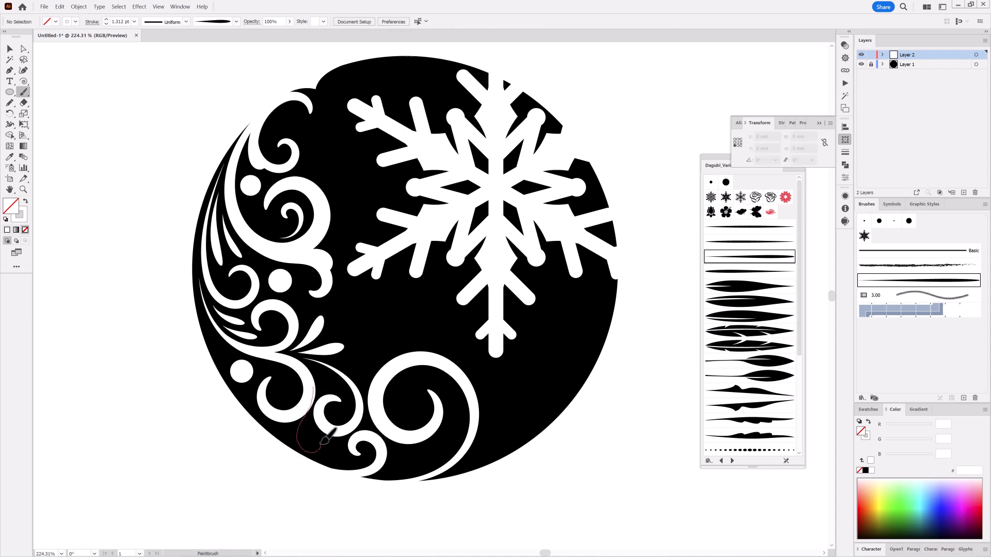
left_click_drag(320, 443, 324, 440)
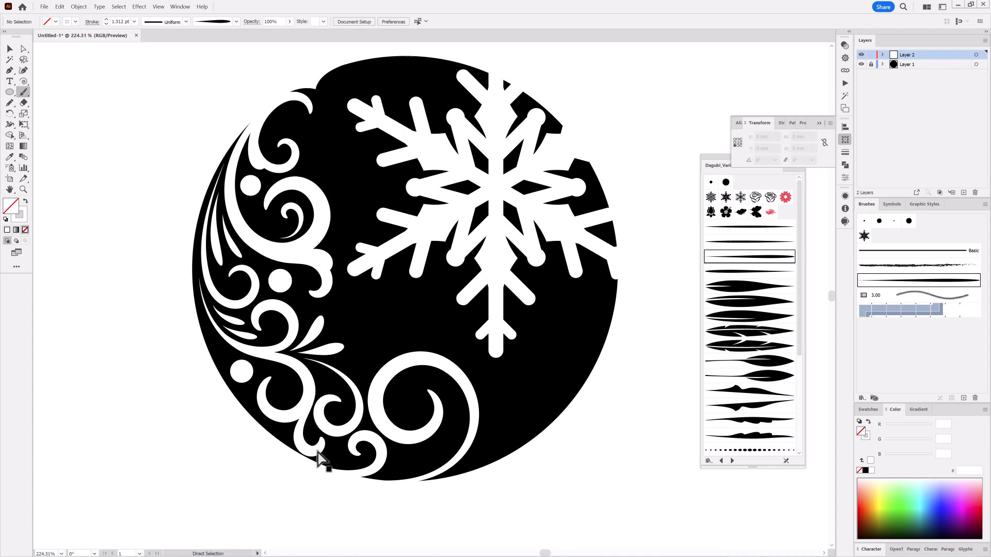
key("ctrl+z")
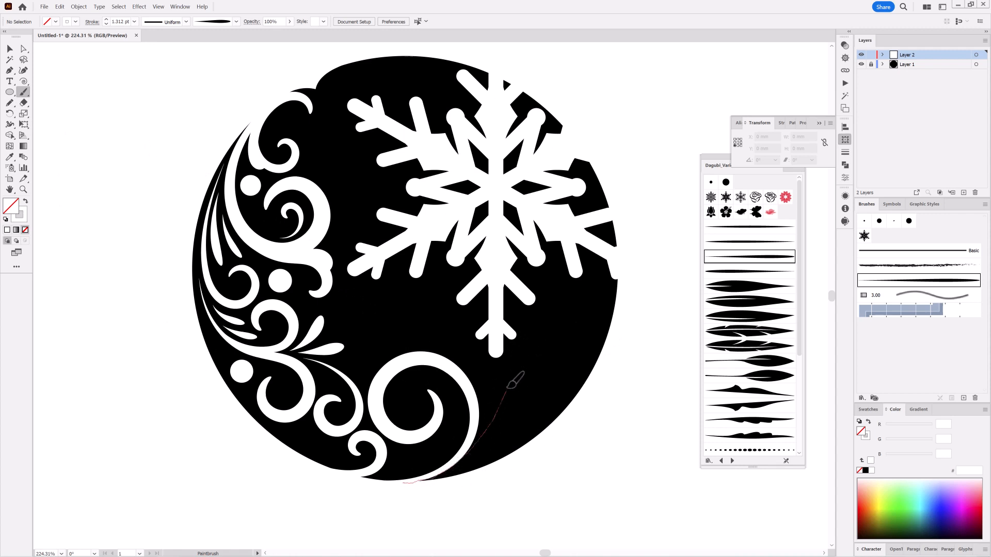
Paint a long arching curve right of the large spiral, a small curl on the lower-right edge and a curl branching off the arch.
left_click_drag(588, 367, 589, 364)
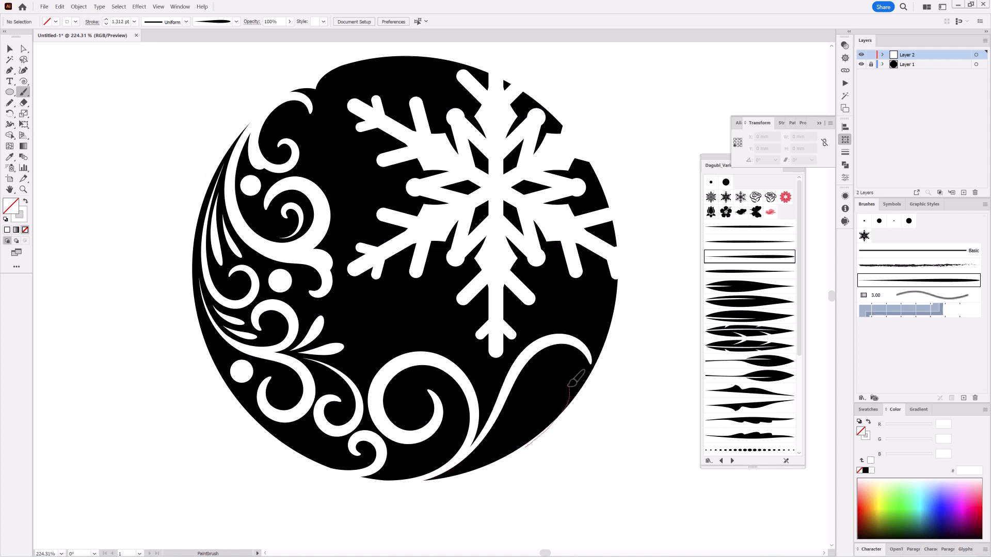
left_click_drag(550, 393, 552, 392)
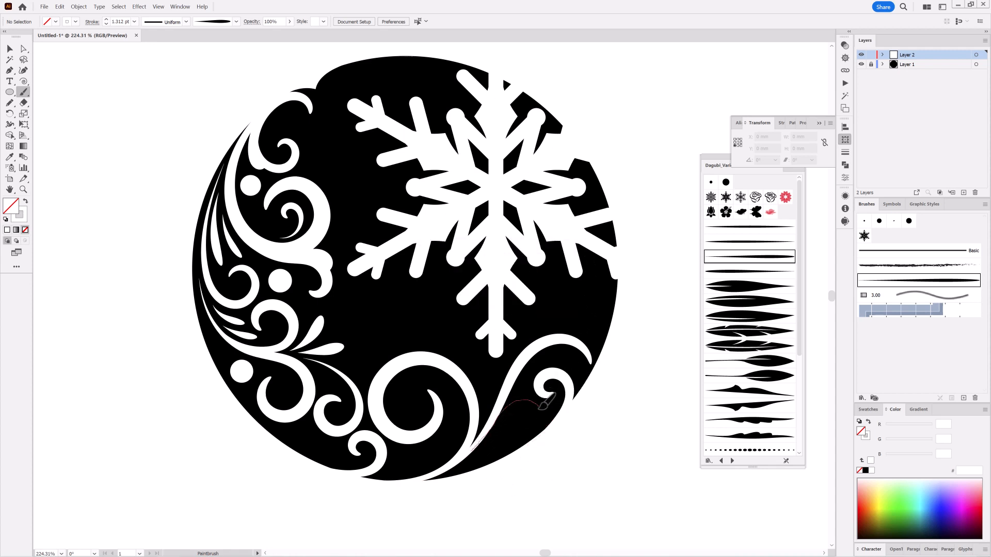
left_click_drag(526, 427, 527, 426)
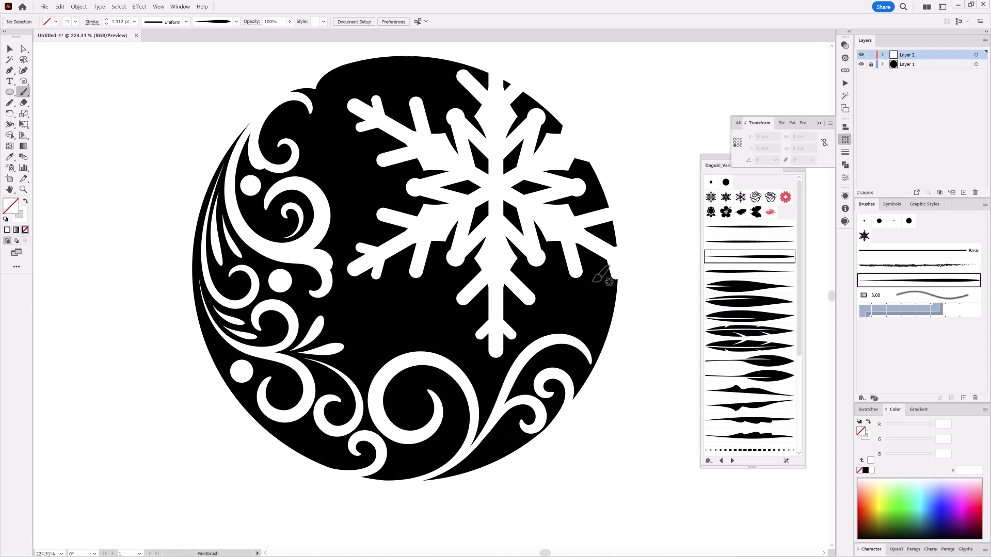
Delete the arching curve and its branching curl, keeping the small curl on the lower-right edge.
left_click_drag(572, 299, 628, 382)
key("Delete")
left_click(535, 346, "ctrl")
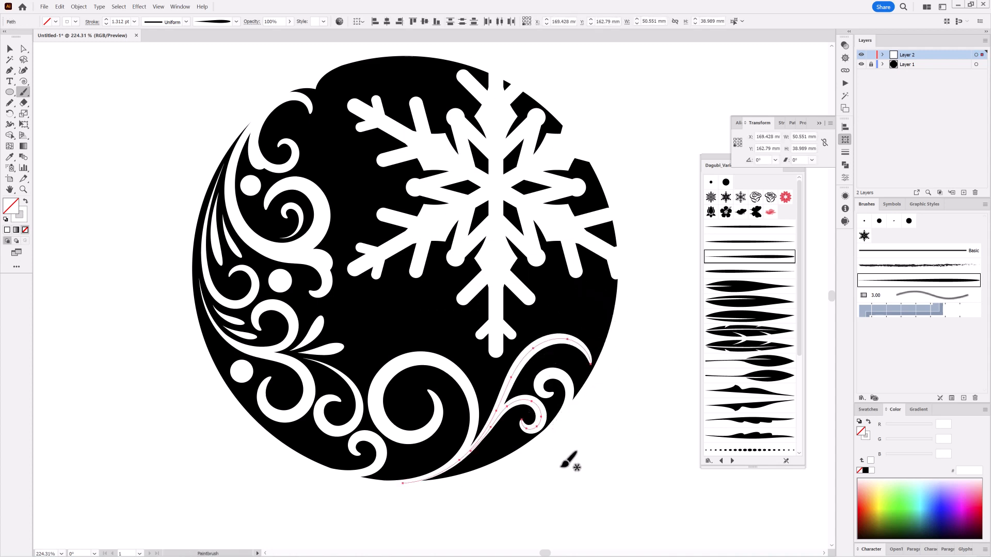
key("Delete")
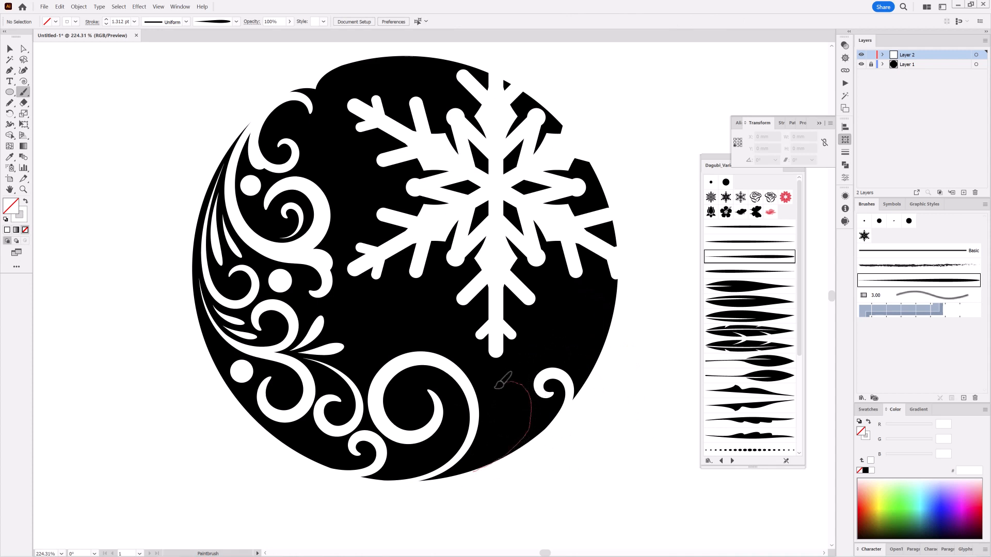
Paint a curl about 15.7 × 24.2 mm between the large spiral and the small right curl, and smooth its path.
left_click_drag(504, 415, 511, 412)
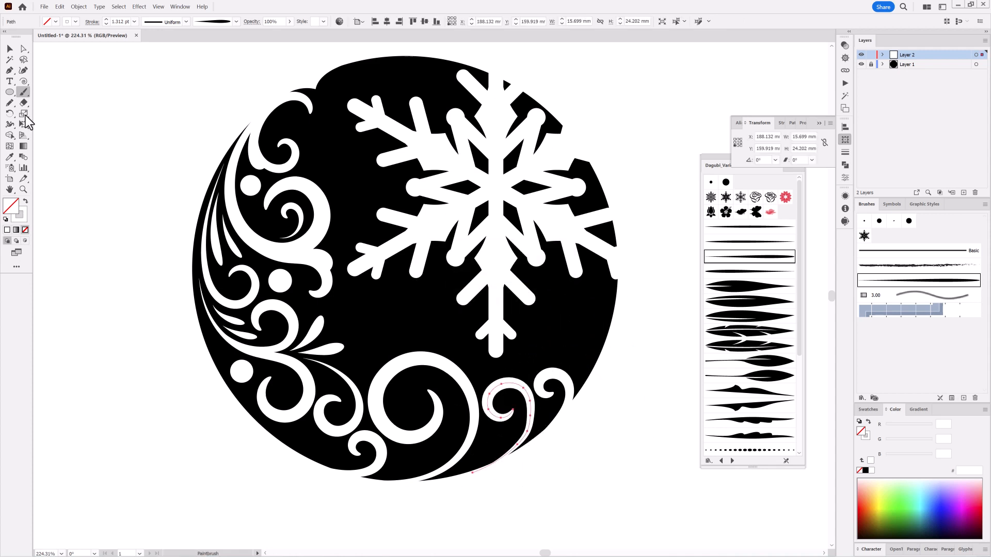
left_click_drag(9, 102, 32, 128)
left_click_drag(531, 414, 489, 472)
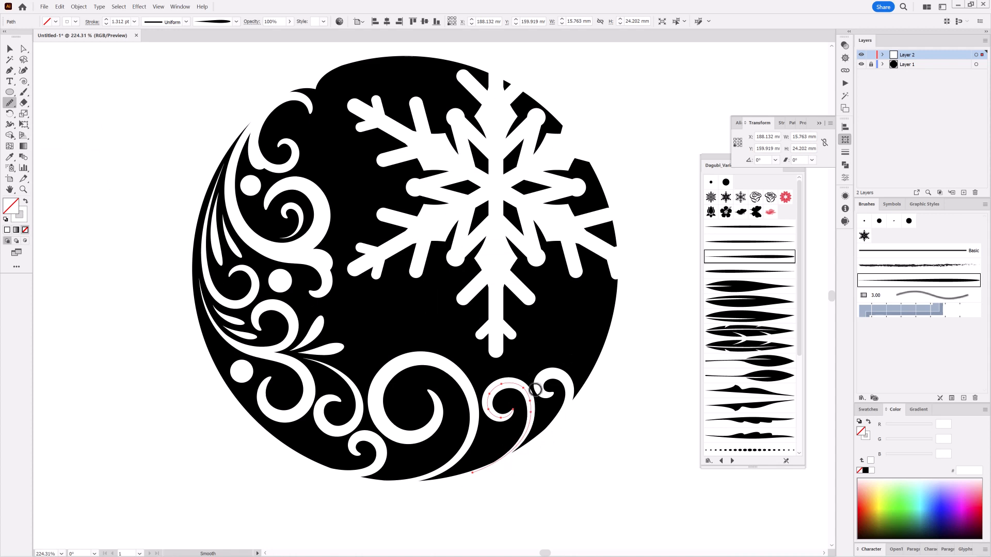
left_click_drag(535, 390, 519, 389)
left_click(614, 475, "ctrl")
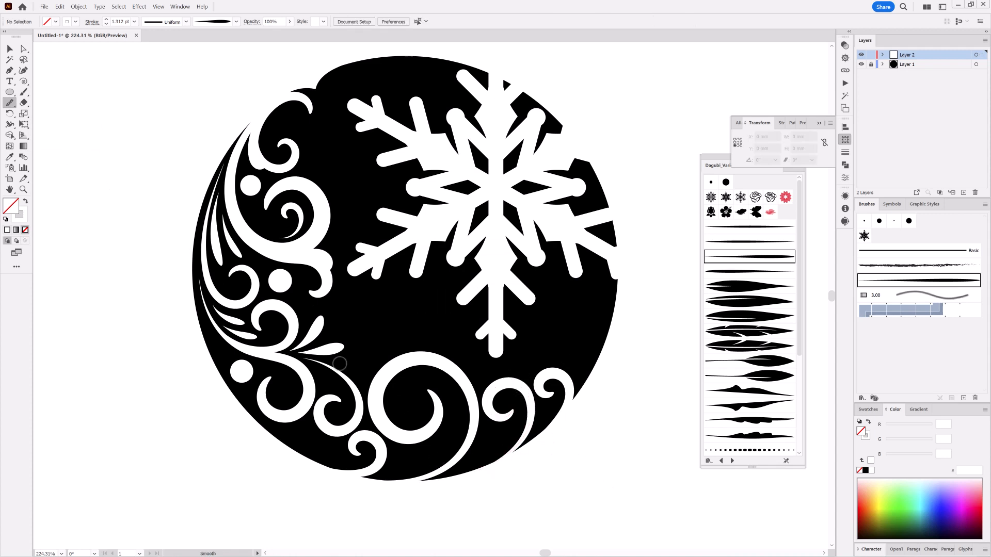
Paint a curl about 14.4 × 26.9 mm rising along the circle's right edge and refine its shape.
left_click(23, 93)
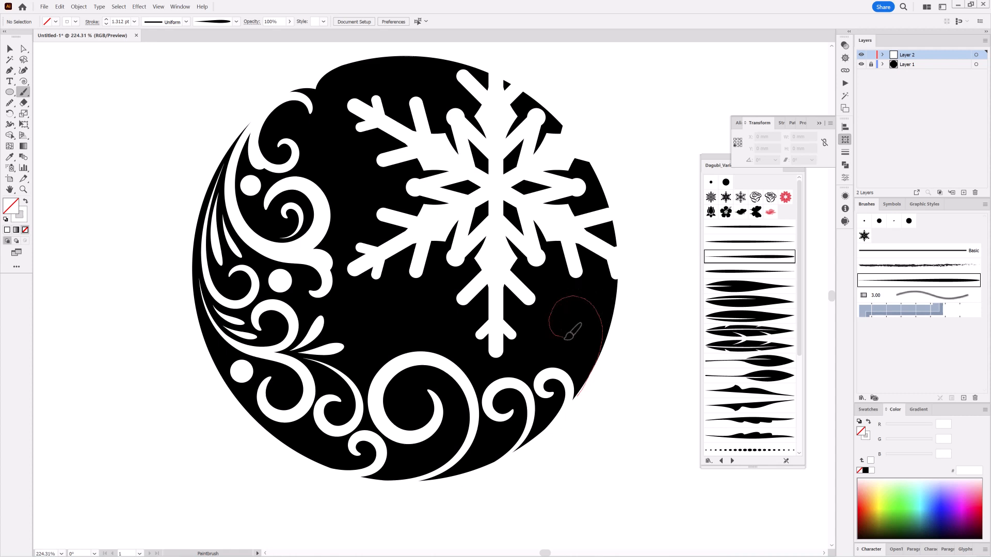
left_click_drag(566, 338, 582, 331)
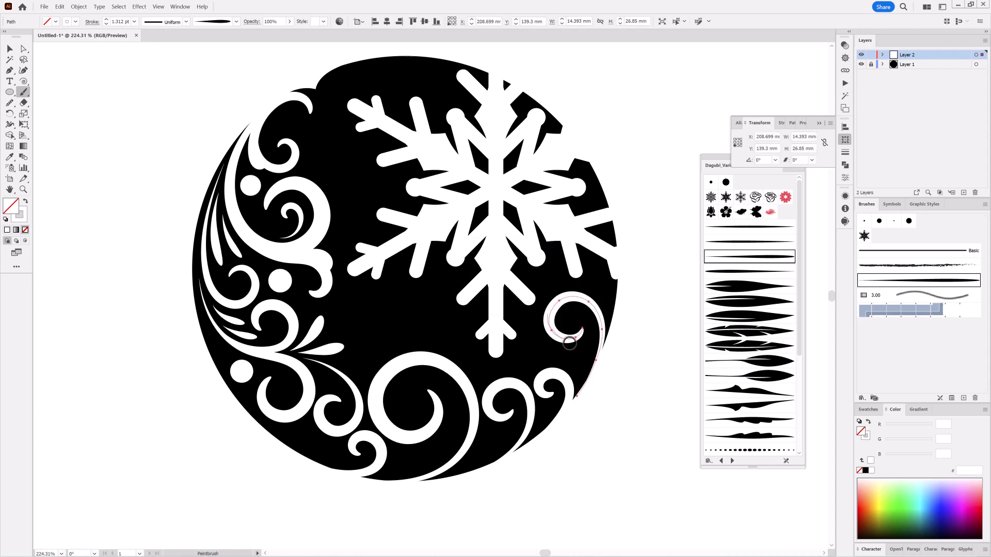
left_click_drag(569, 344, 601, 316)
left_click(634, 392, "ctrl")
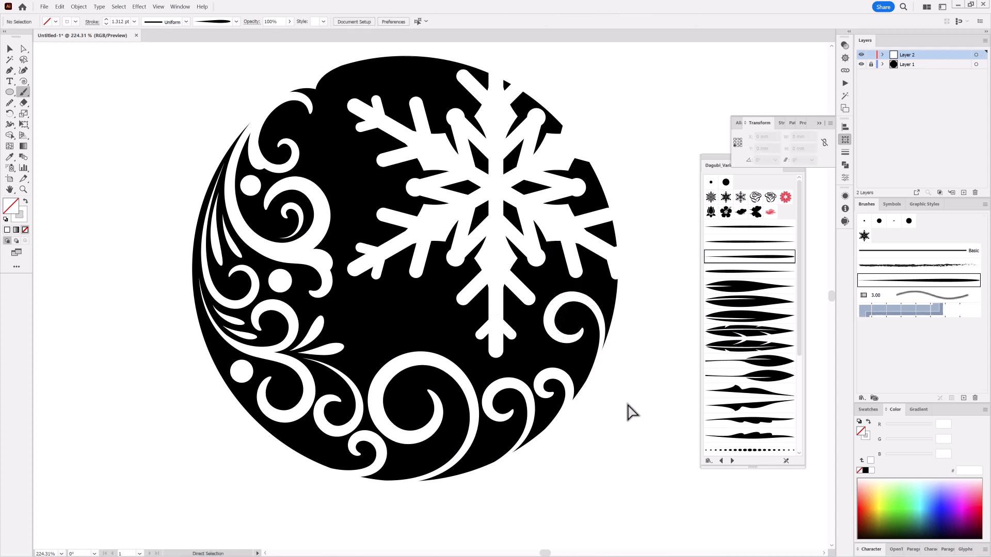
key("ctrl+z")
Paint two short 0.75 pt leaf strokes between the small right curl and the right-edge curl.
left_click_drag(579, 371, 567, 354)
left_click(616, 423, "ctrl")
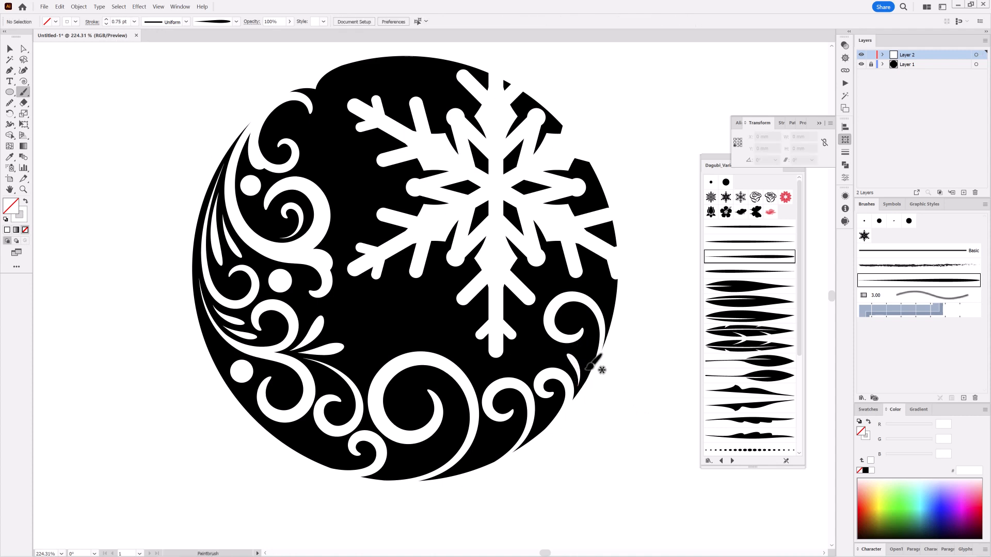
left_click_drag(583, 331, 584, 332)
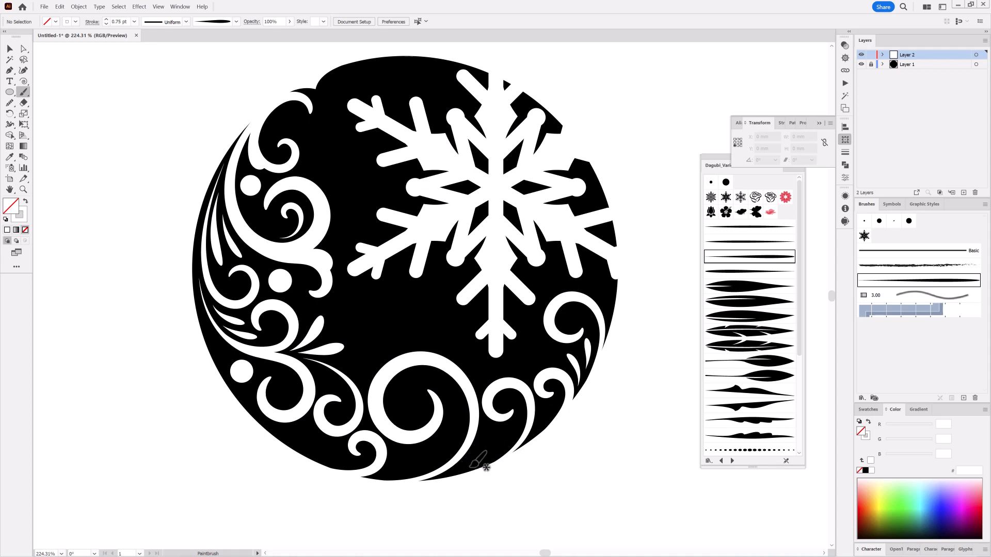
Copy and resize white dots among the bottom curls, including about 12.2 mm inside the large spiral and about 7.6 mm inside the right-edge curl.
left_click_drag(248, 376, 345, 408)
key("e")
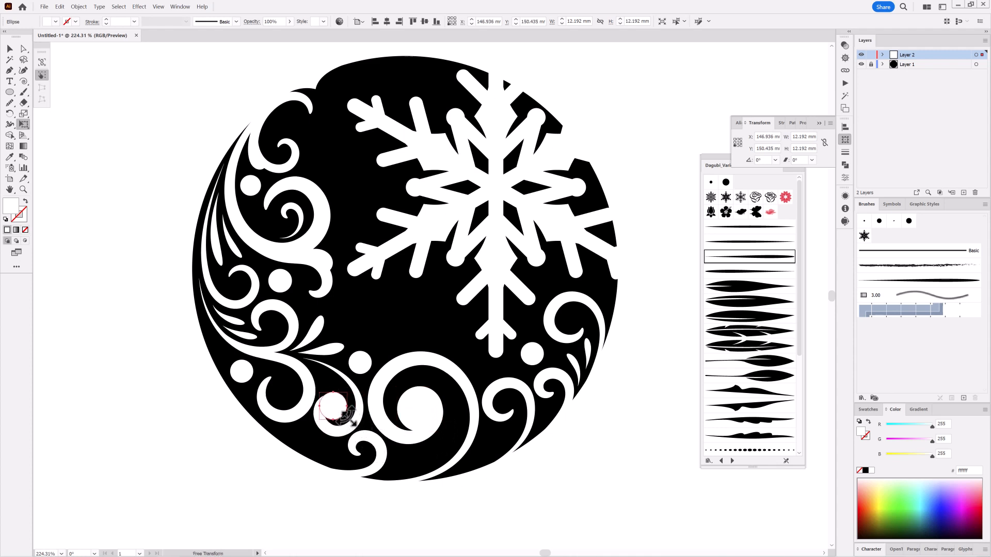
left_click(225, 467)
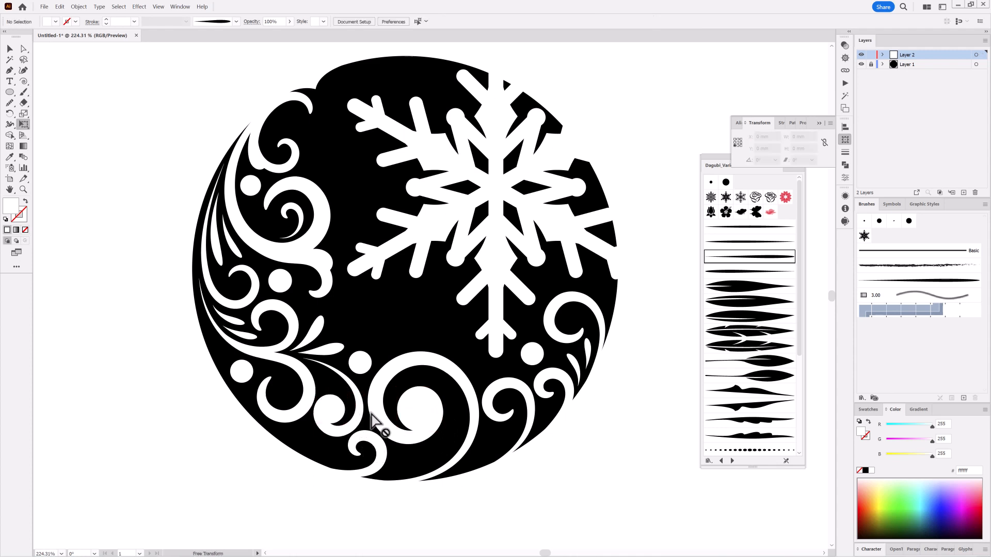
left_click(570, 326)
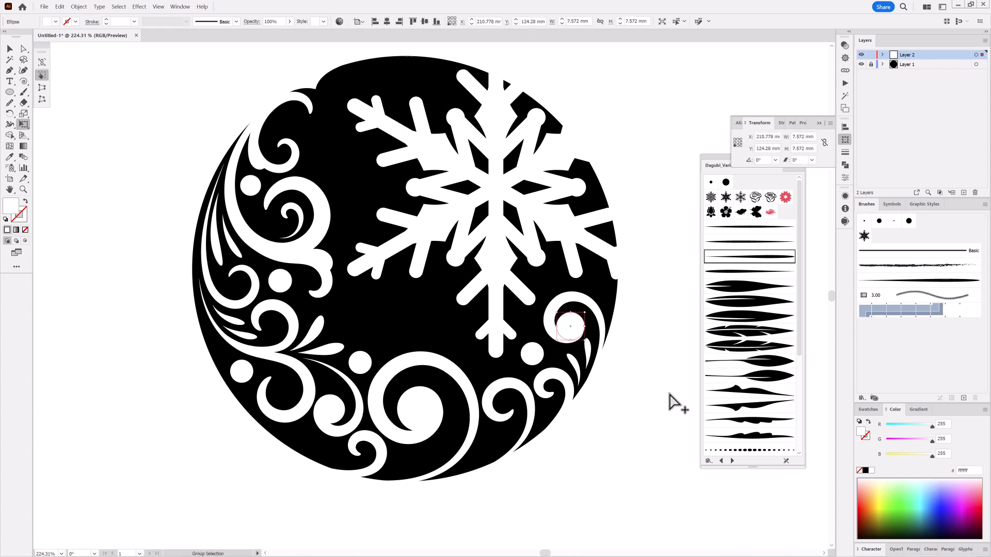
key("ctrl+shift+a")
Paint small 0.5 pt white tapered curls with the Paintbrush along the circle's lower-right edge and beside the bottom curl.
left_click(23, 92)
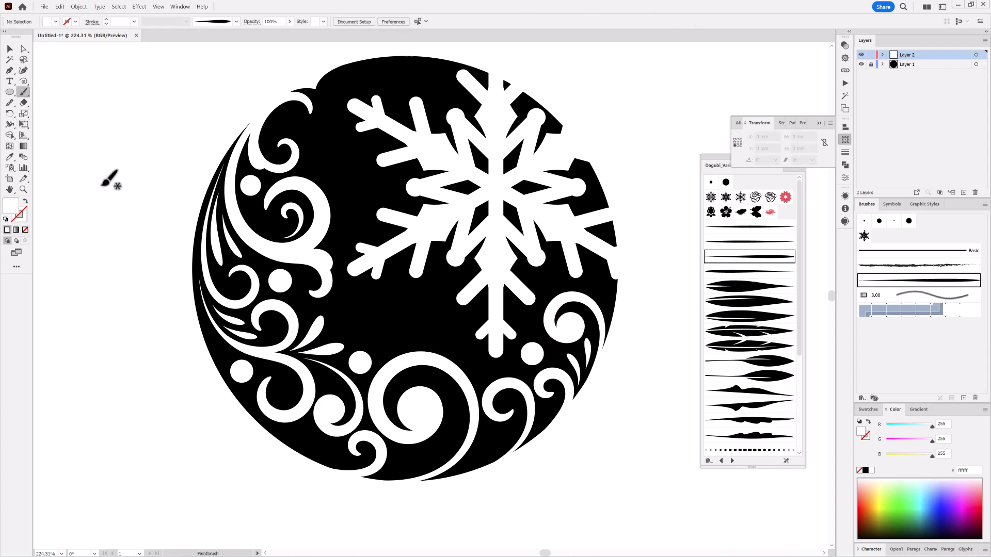
key("shift+x")
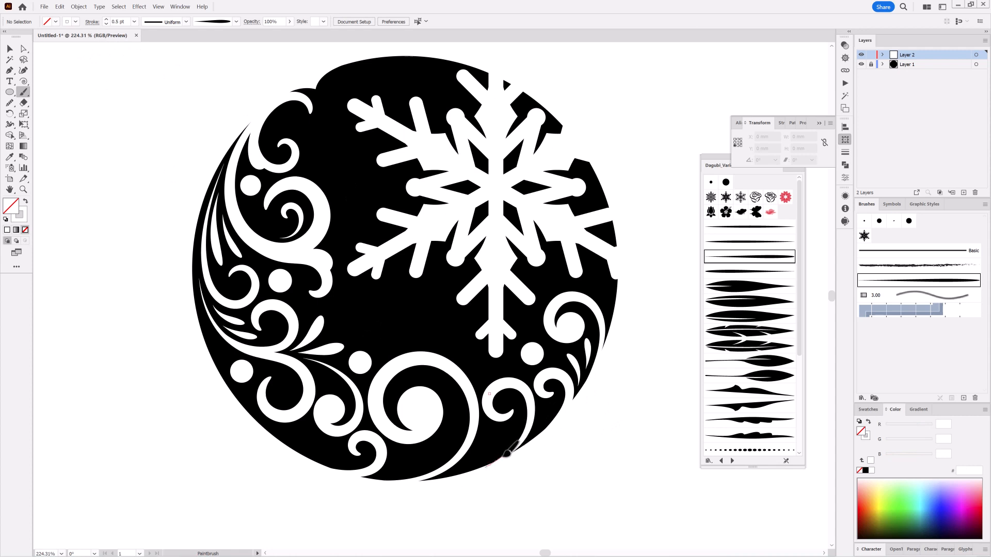
mouse_move(496, 436)
left_mouse_down()
mouse_move(543, 433)
mouse_move(546, 411)
left_mouse_up()
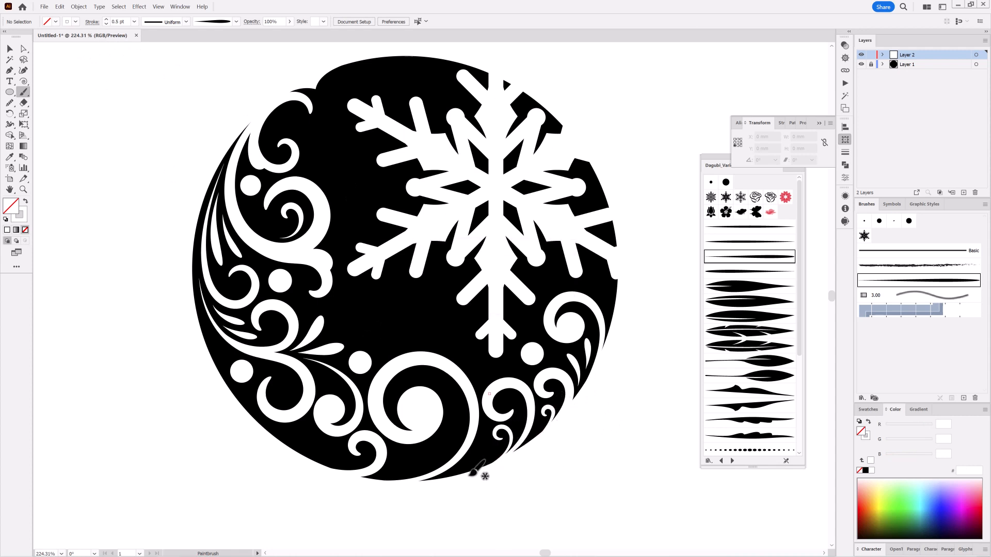
left_click_drag(484, 449, 485, 447)
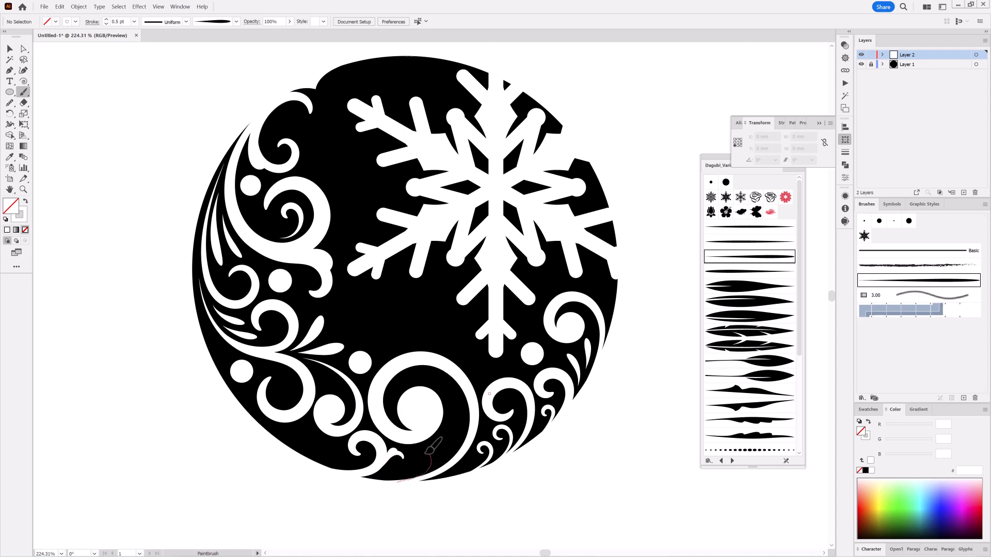
left_click_drag(422, 463, 423, 461)
With the Pencil set to white fill and no stroke, draw barbs on the large spiral's tail, positioning one about 6.5 × 4.4 mm.
left_click(10, 103)
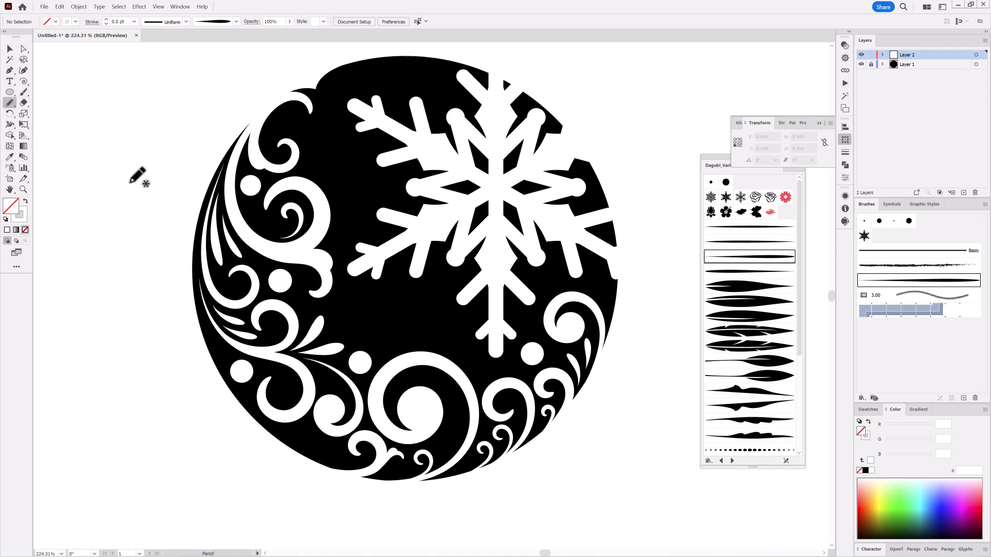
left_click(867, 422)
scroll(413, 463, "up", 5)
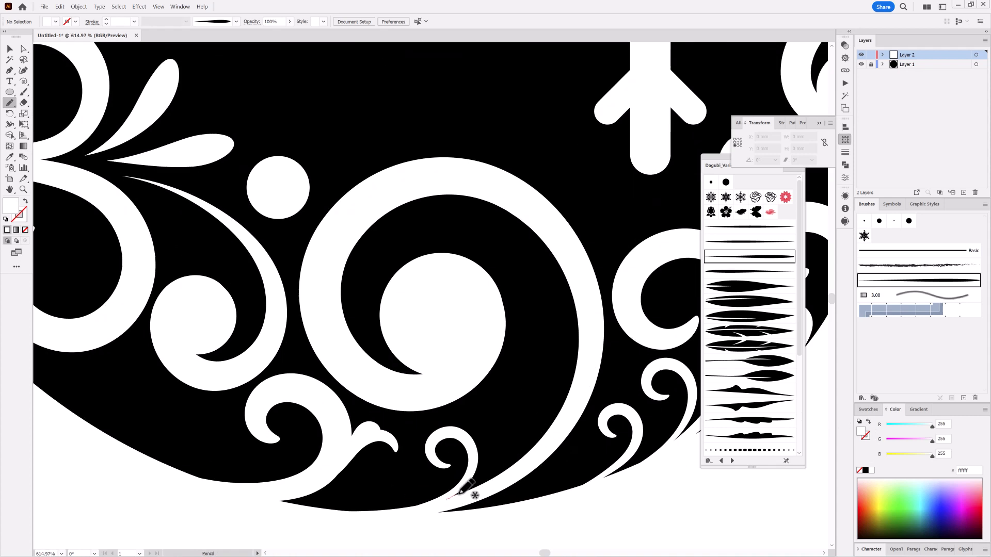
mouse_move(526, 447)
left_mouse_down()
mouse_move(547, 442)
mouse_move(498, 524)
left_mouse_up()
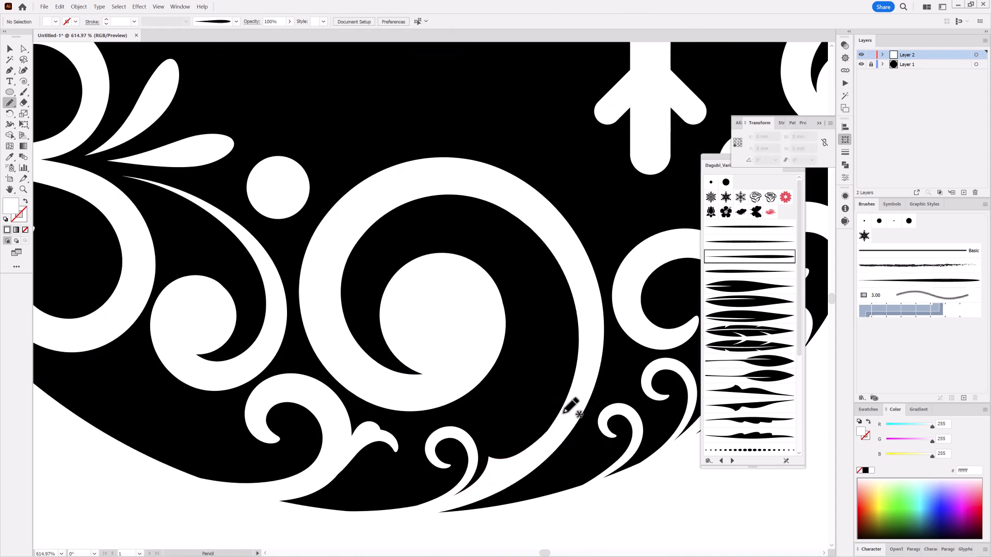
mouse_move(564, 408)
left_mouse_down()
mouse_move(513, 454)
mouse_move(498, 443)
mouse_move(560, 415)
left_mouse_up()
scroll(597, 505, "up", 6)
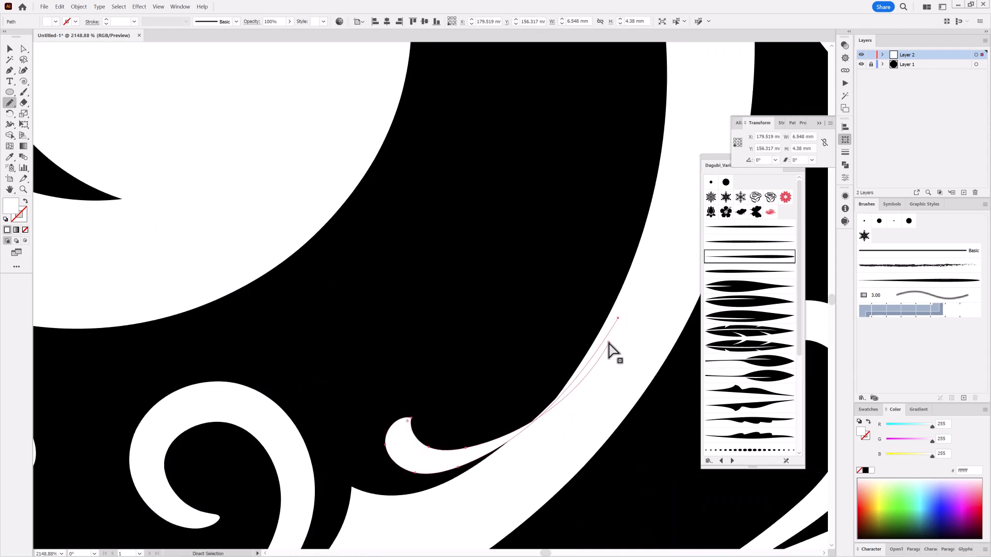
mouse_move(609, 343)
left_mouse_down()
mouse_move(606, 334)
mouse_move(598, 355)
left_mouse_up()
left_click_drag(662, 457, 582, 461)
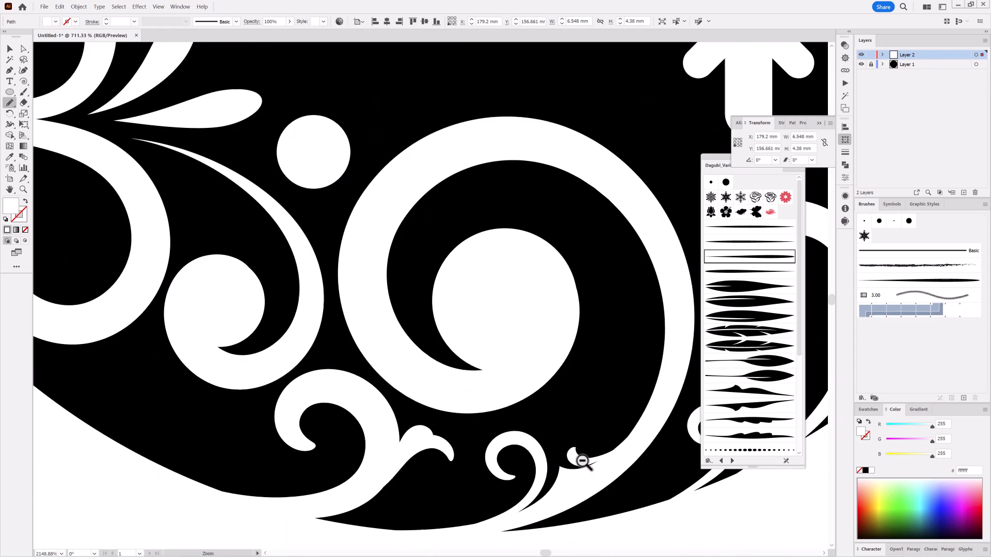
left_click(670, 520, "ctrl")
Draw white-filled barbs along the base of the small bottom curl at the circle's edge, including one about 4.5 × 1.4 mm.
left_click_drag(623, 396, 503, 338)
left_click_drag(393, 368, 502, 339)
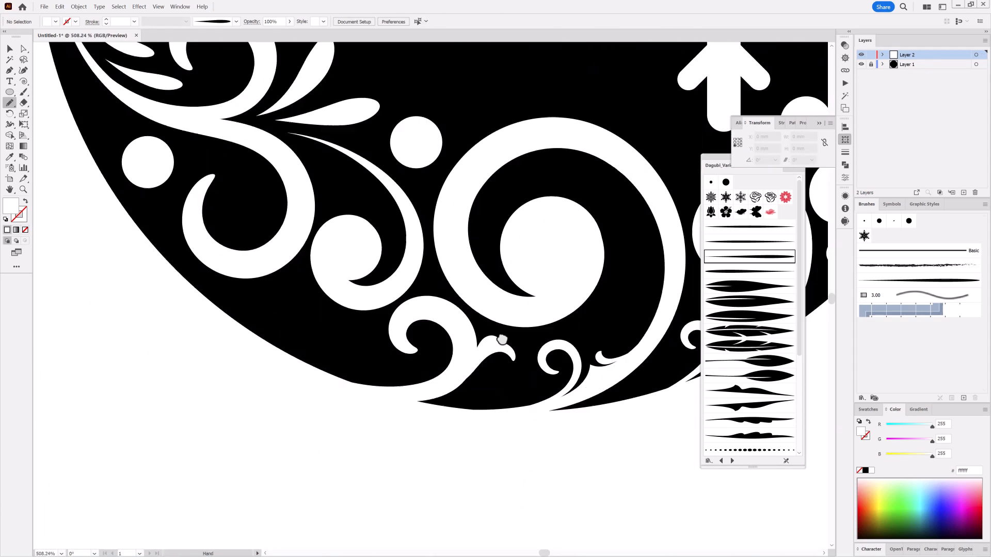
left_click_drag(327, 382, 439, 388)
left_click_drag(573, 355, 238, 334)
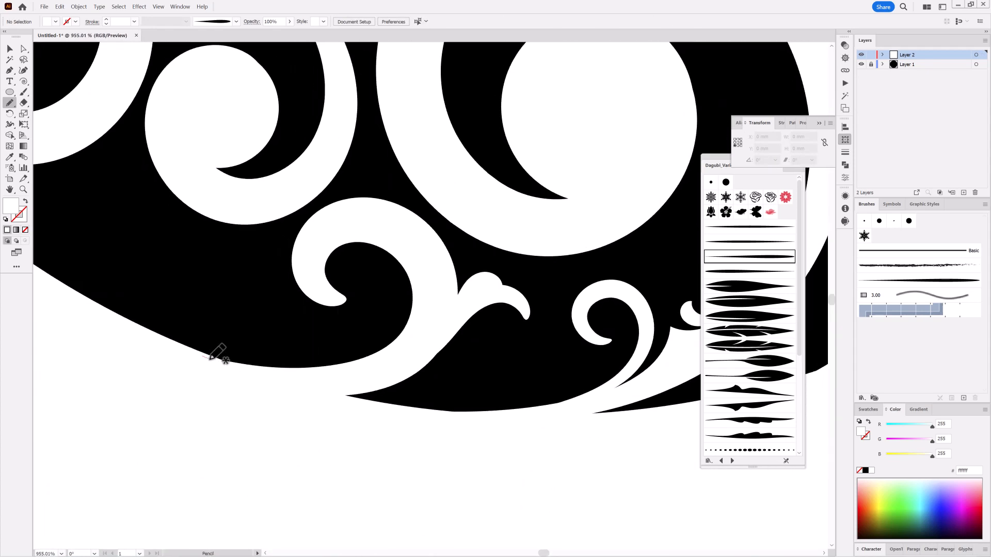
mouse_move(353, 360)
left_mouse_down()
mouse_move(423, 318)
mouse_move(202, 357)
left_mouse_up()
left_click(301, 432, "ctrl")
left_click_drag(562, 415, 516, 412)
left_click_drag(516, 412, 450, 388)
left_click_drag(353, 360, 475, 369)
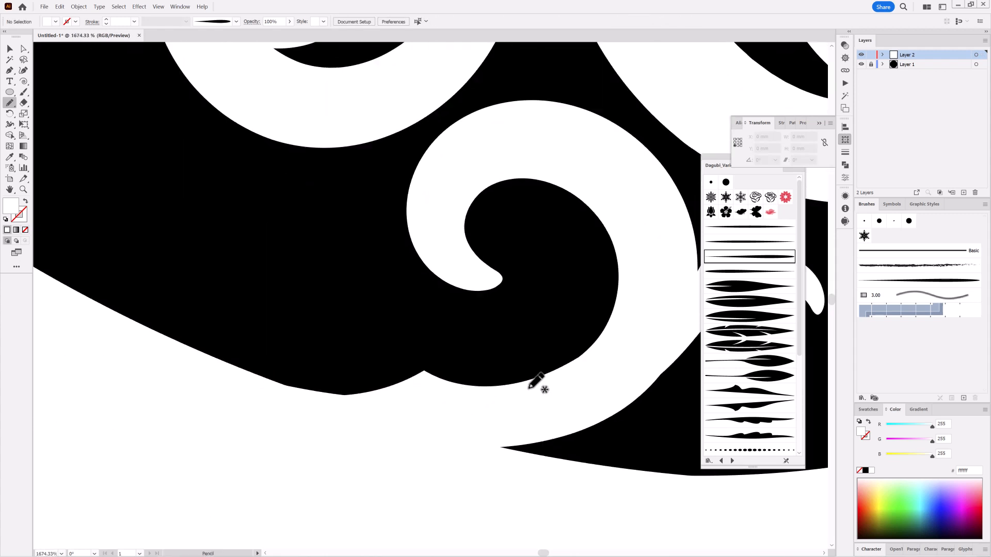
mouse_move(563, 375)
left_mouse_down()
mouse_move(467, 385)
mouse_move(564, 370)
mouse_move(473, 415)
left_mouse_up()
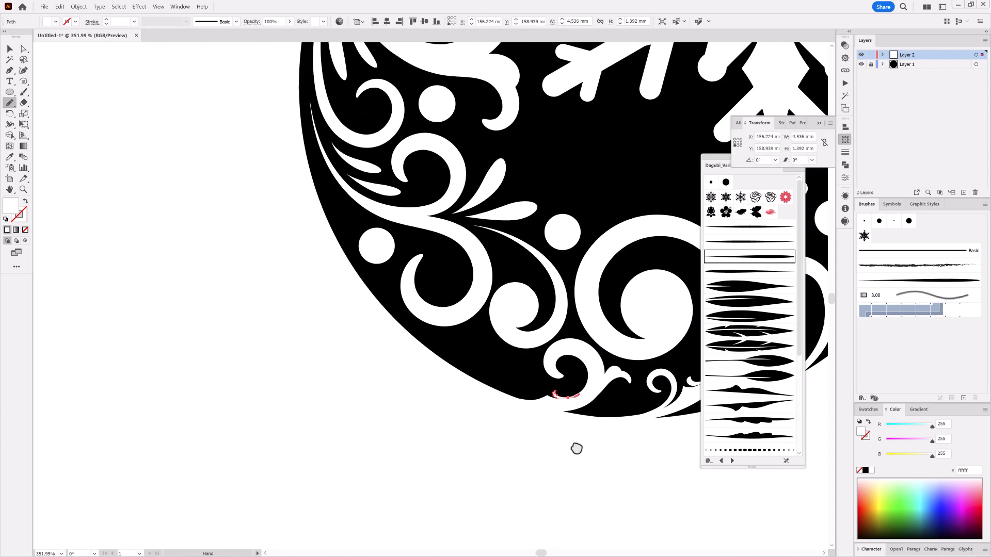
left_click_drag(577, 448, 356, 460)
left_click(591, 410, "ctrl")
Draw a white-filled barb about 2.4 × 4.3 mm inside the curl just right of the large spiral.
left_click_drag(607, 373, 494, 344)
left_click_drag(482, 293, 578, 325)
mouse_move(453, 501)
left_mouse_down()
mouse_move(469, 478)
mouse_move(481, 407)
mouse_move(521, 330)
mouse_move(537, 339)
mouse_move(452, 508)
left_mouse_up()
left_click(592, 232, "ctrl")
mouse_move(521, 257)
left_mouse_down()
mouse_move(508, 344)
mouse_move(484, 362)
mouse_move(466, 355)
left_mouse_up()
left_click_drag(508, 328, 520, 267)
mouse_move(572, 411)
left_mouse_down()
mouse_move(522, 416)
mouse_move(613, 364)
left_mouse_up()
mouse_move(612, 364)
left_mouse_down()
mouse_move(579, 386)
mouse_move(610, 412)
left_mouse_up()
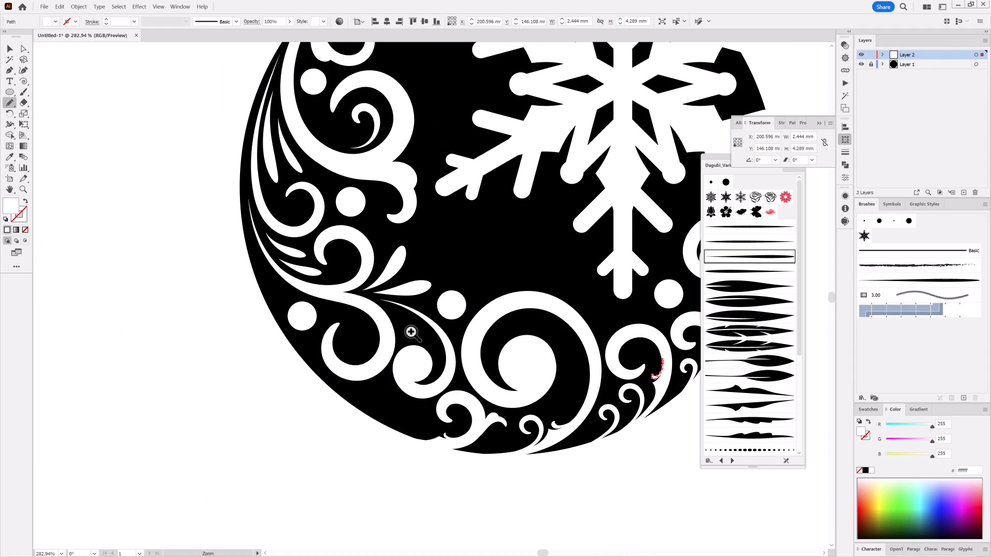
Draw a white-filled barb about 6.9 × 10.4 mm on the thin curved stem and a small hook inside the neighbouring lower-left curl.
mouse_move(395, 303)
left_mouse_down()
mouse_move(468, 347)
mouse_move(511, 393)
mouse_move(522, 443)
mouse_move(480, 352)
mouse_move(447, 327)
left_mouse_up()
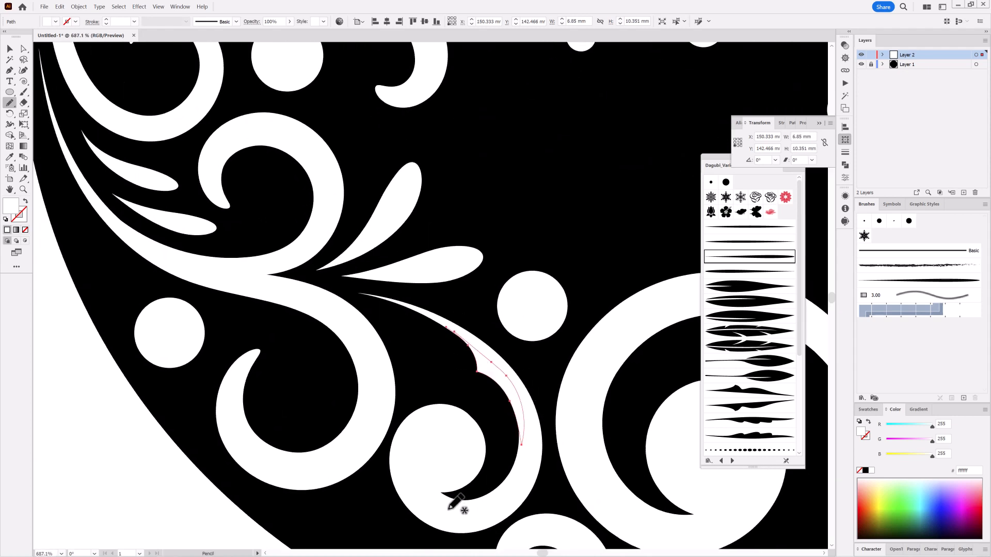
left_click_drag(425, 377, 580, 394)
mouse_move(511, 389)
left_mouse_down()
mouse_move(510, 414)
mouse_move(485, 428)
left_mouse_up()
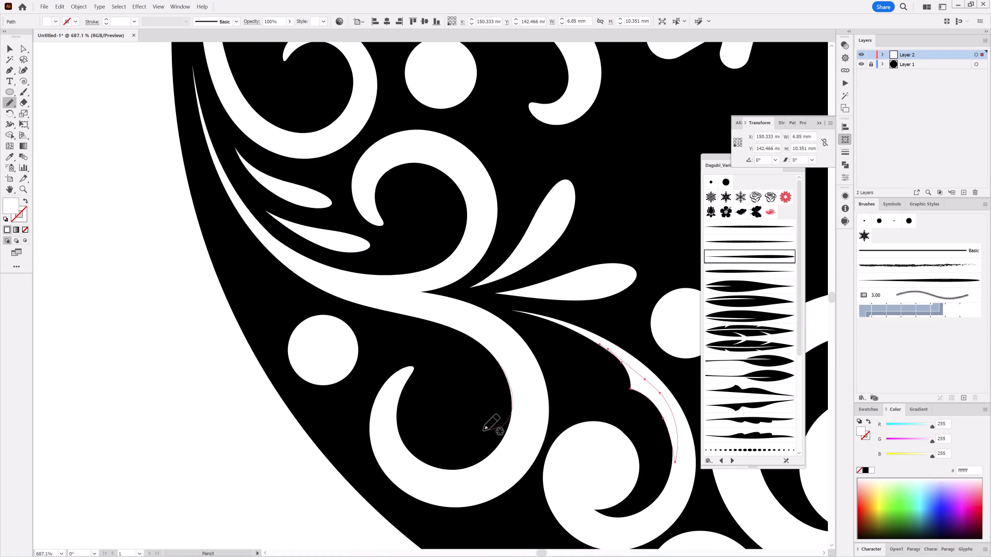
left_click_drag(504, 376, 498, 363)
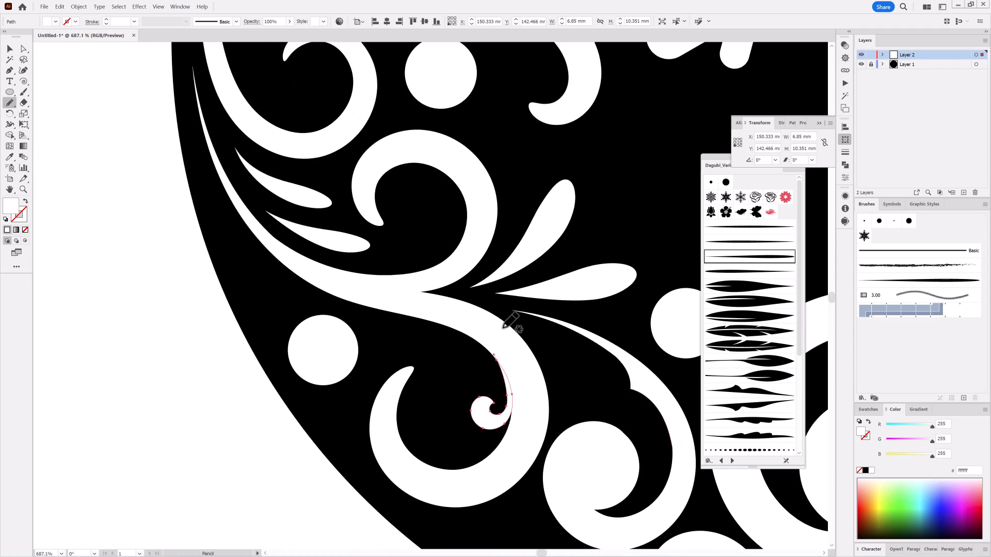
left_click(280, 508, "ctrl")
Draw small white-filled barbs inside the base of the curl beside the paired leaf strokes on the circle's left.
left_click_drag(501, 263, 585, 369)
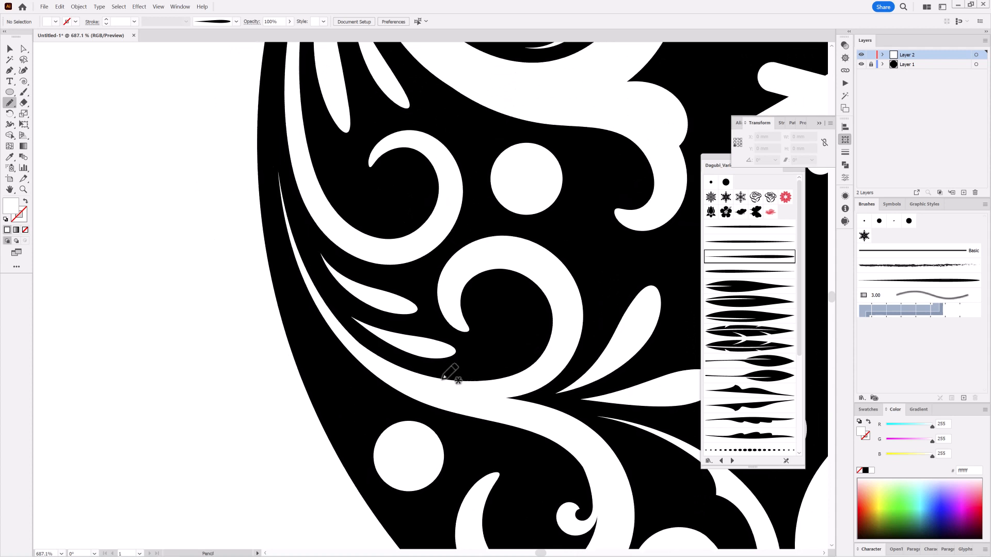
mouse_move(489, 366)
left_mouse_down()
mouse_move(531, 366)
mouse_move(475, 387)
mouse_move(446, 381)
left_mouse_up()
left_click(597, 295, "ctrl")
mouse_move(554, 336)
left_mouse_down()
mouse_move(508, 363)
mouse_move(505, 351)
mouse_move(523, 360)
mouse_move(556, 326)
left_mouse_up()
left_click_drag(586, 390, 432, 413)
left_click(431, 412, "ctrl")
Set the Paintbrush to the 1 pt tapered white stroke of the existing curl near the circle's upper-left edge.
left_click_drag(685, 393, 496, 368)
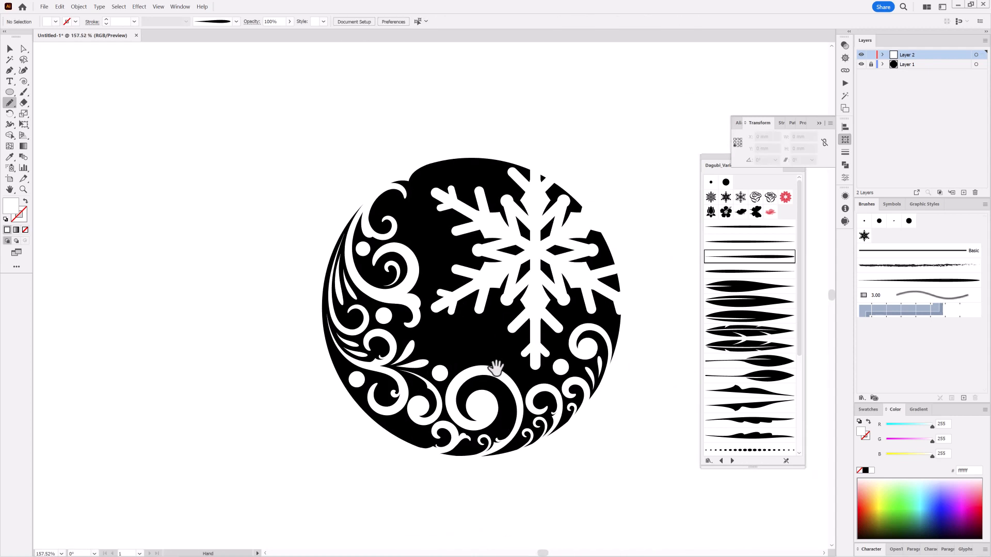
left_click_drag(583, 391, 592, 374)
left_click_drag(511, 320, 566, 326)
left_click_drag(531, 327, 563, 337)
left_click_drag(511, 165, 490, 269)
left_click_drag(579, 263, 509, 266)
left_click_drag(527, 319, 534, 338)
left_click_drag(405, 156, 444, 227)
left_click_drag(443, 227, 457, 227)
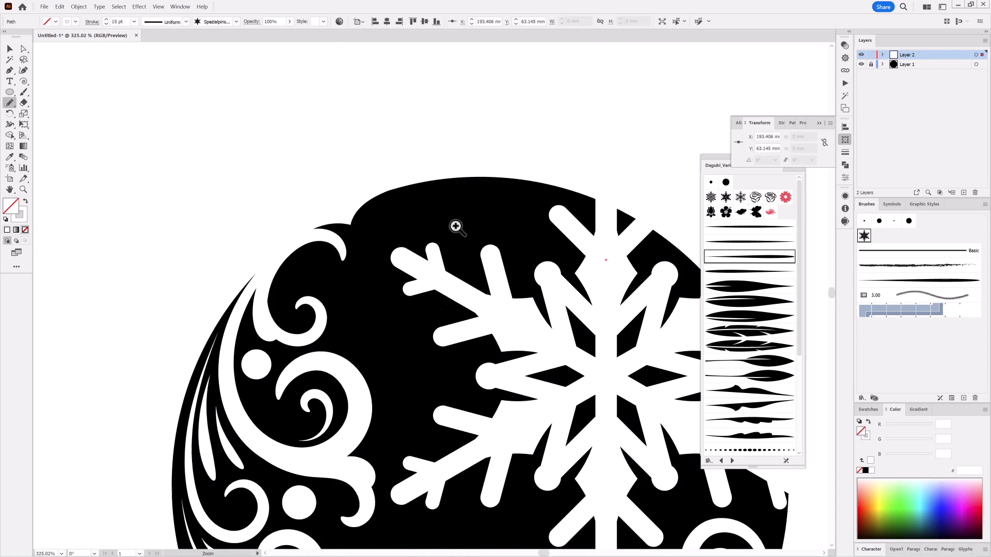
left_click(23, 92)
left_click(318, 332, "ctrl")
left_click(374, 266, "ctrl")
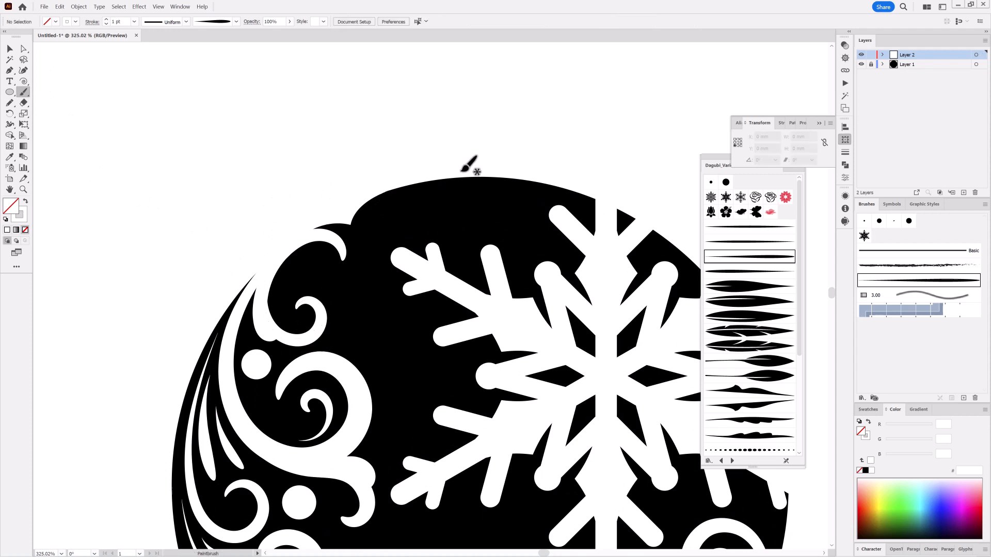
left_click_drag(395, 186, 402, 184)
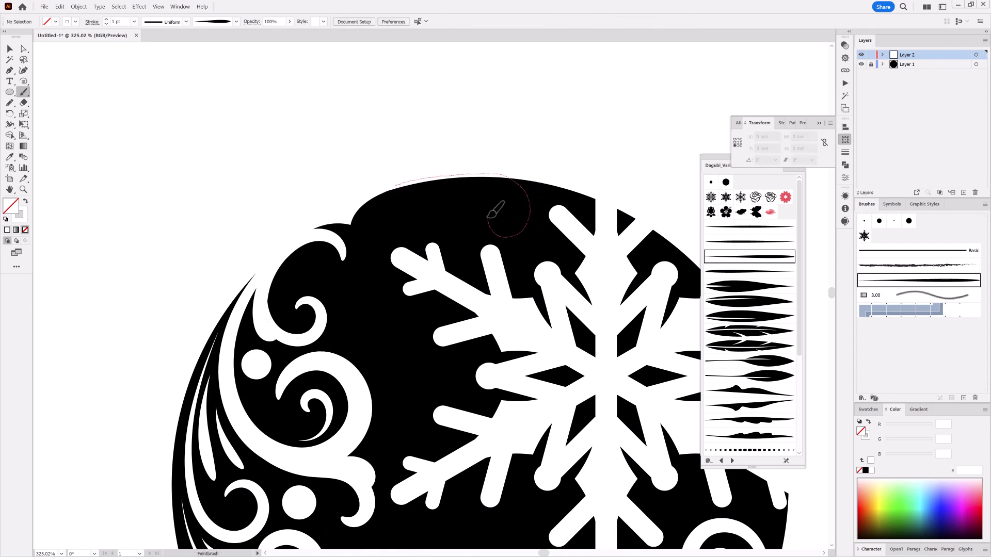
mouse_move(488, 217)
left_mouse_down()
mouse_move(537, 228)
mouse_move(516, 212)
left_mouse_up()
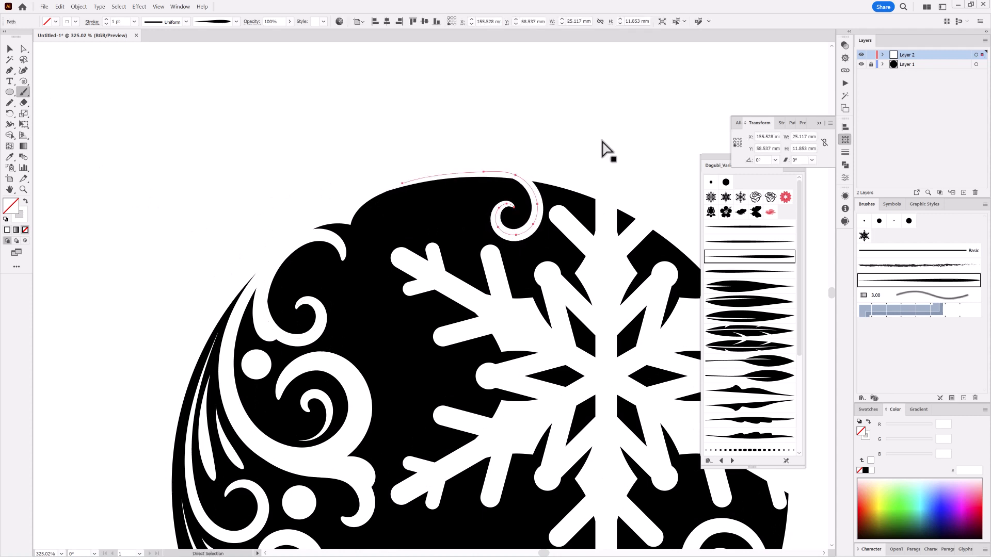
key("ctrl+z")
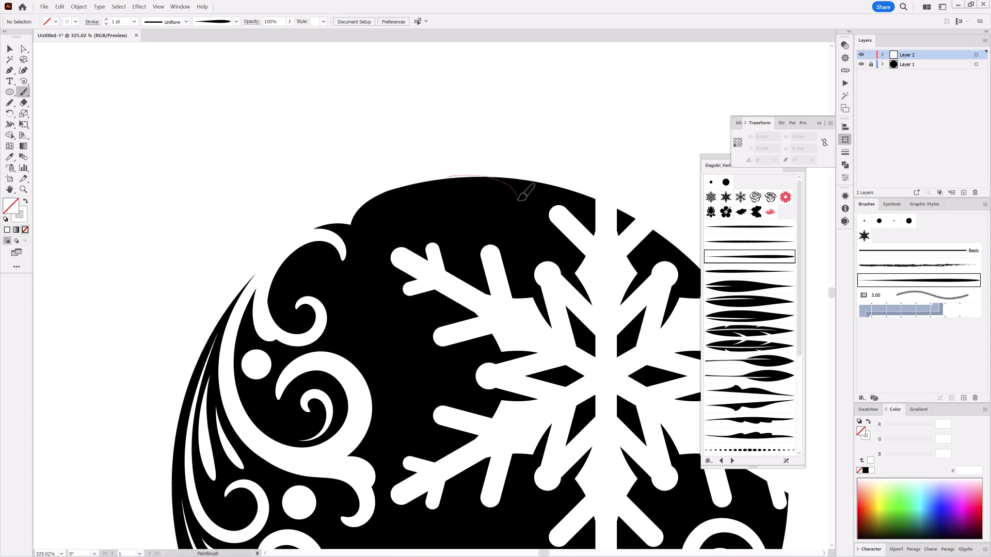
Paint a small 1 pt tapered curl hanging from the circle's top edge, and choose the fourth tapered art brush in the brush library.
left_click(526, 225, "ctrl")
left_click_drag(488, 217, 536, 216)
left_click(458, 174, "ctrl")
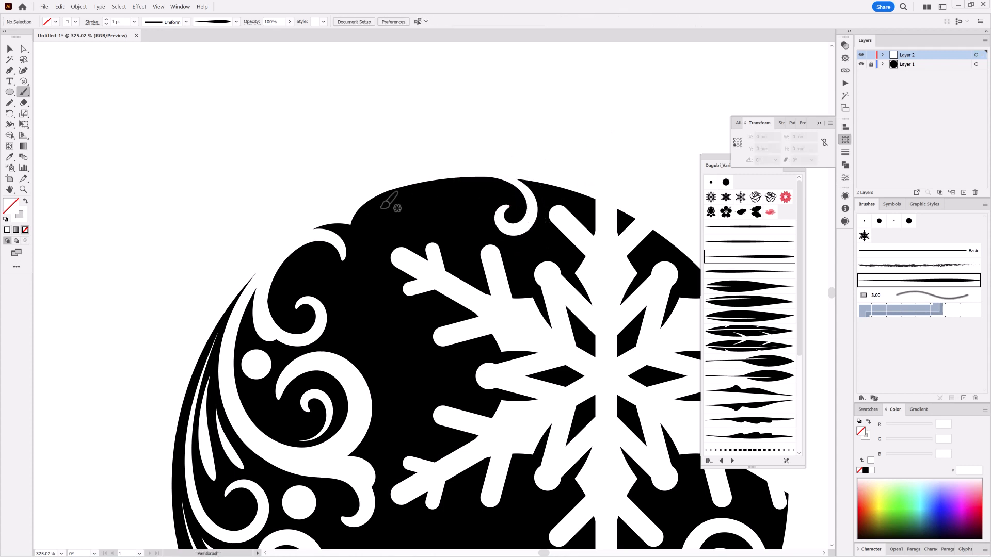
left_click(738, 272)
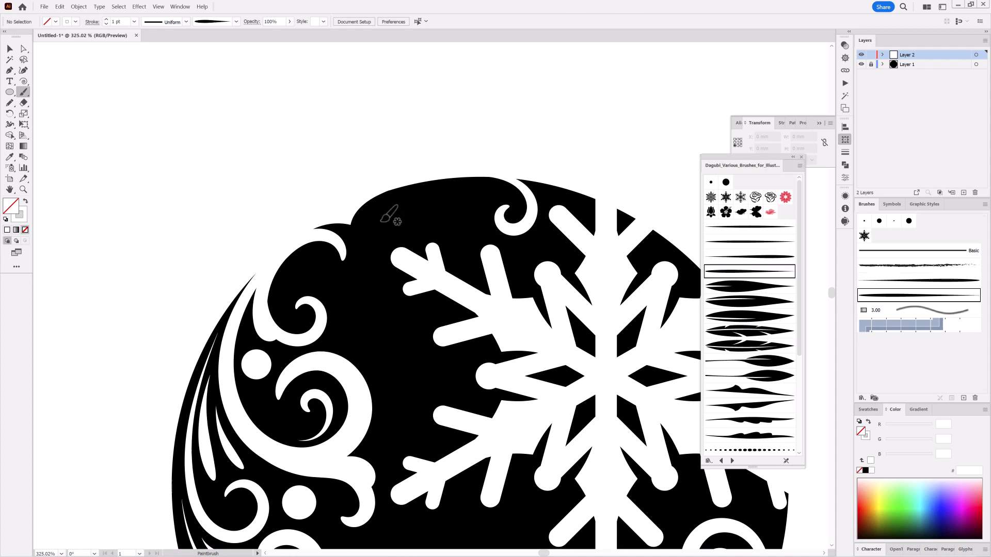
left_click_drag(440, 179, 471, 173)
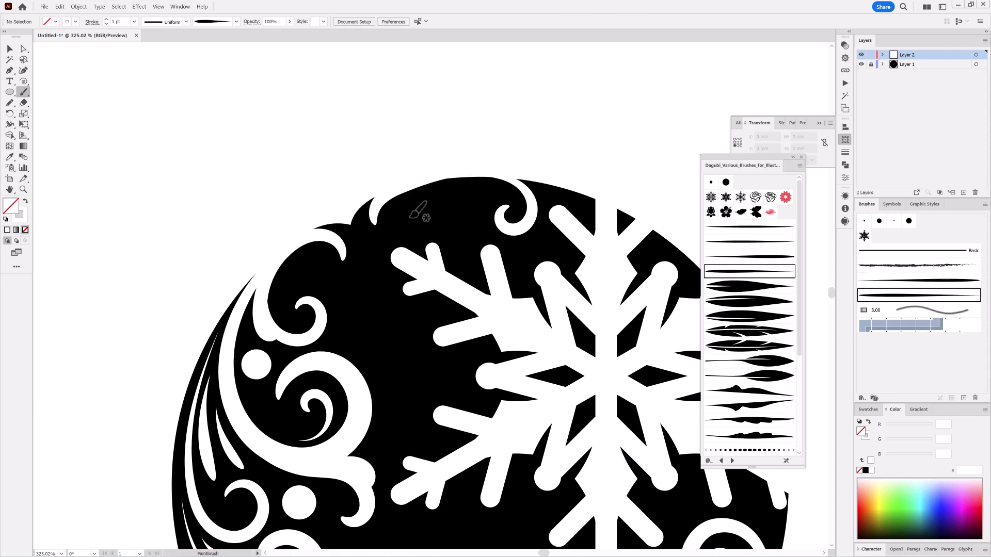
left_click_drag(378, 218, 373, 220)
key("ctrl+z")
key("ctrl+z")
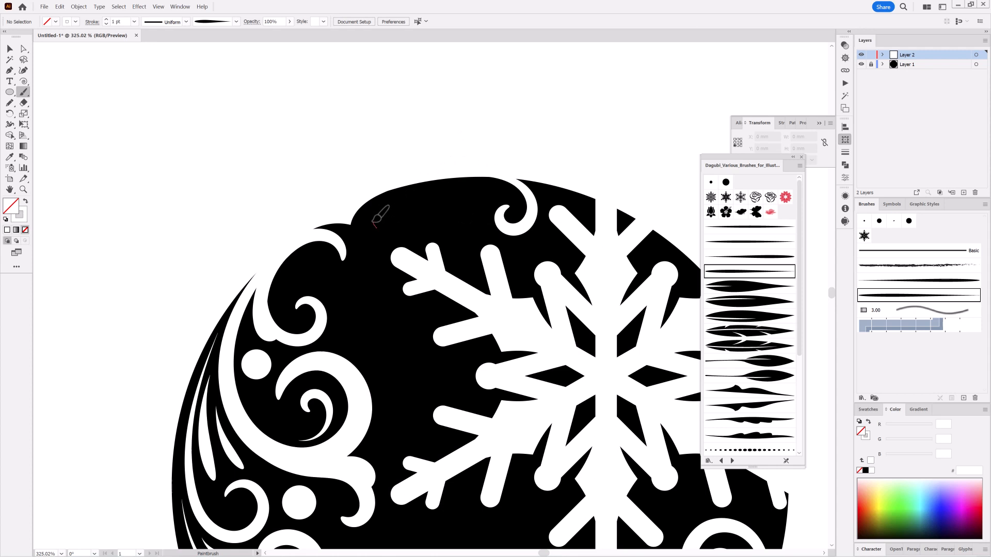
Paint a short hooked stroke and a small 0.5 pt tapered curl along the circle's upper-left edge.
left_click_drag(393, 188, 431, 168)
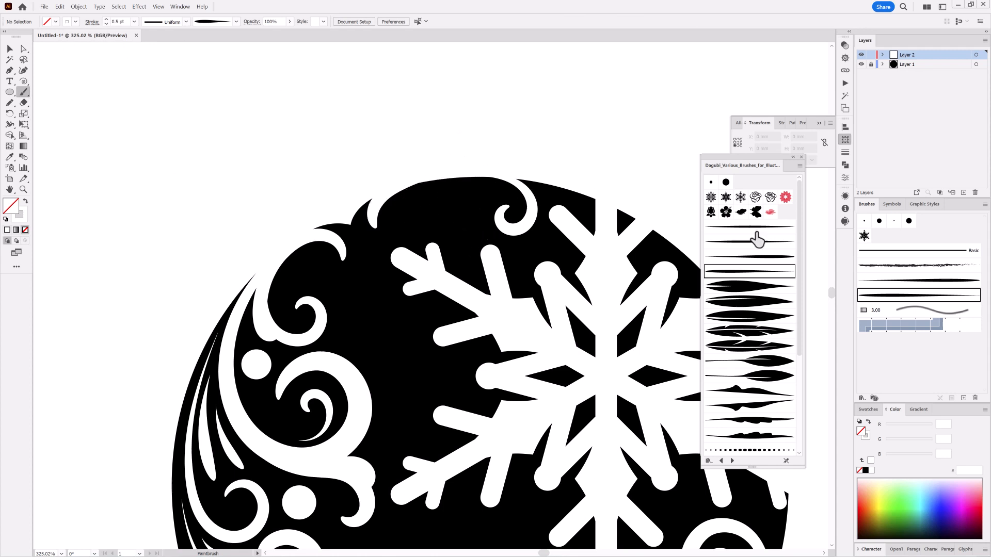
left_click(720, 274)
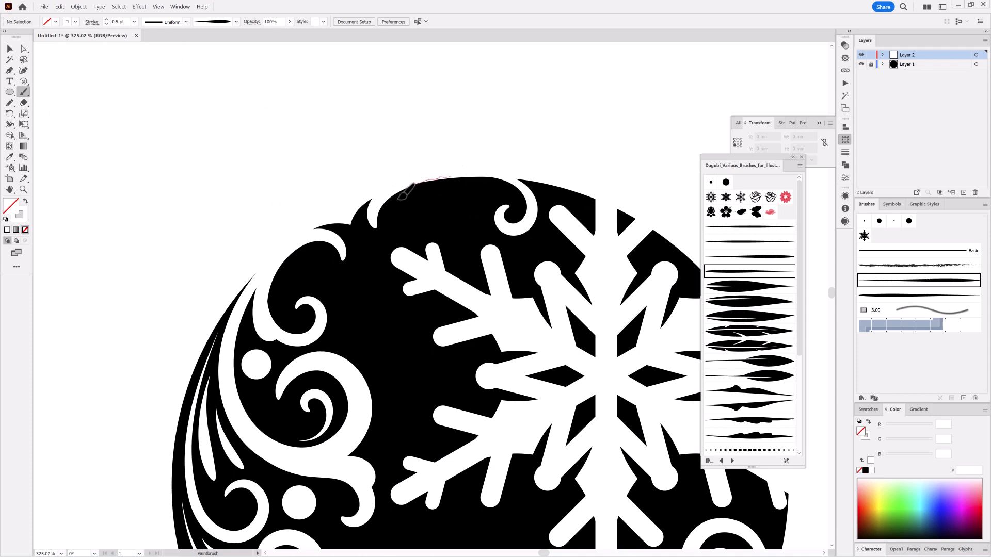
left_click_drag(413, 208, 406, 212)
Paint a curl about 18.3 × 25.9 mm rising from the top of the large spiral, and set its stroke weight to 0.7 pt.
left_click_drag(548, 339, 502, 325)
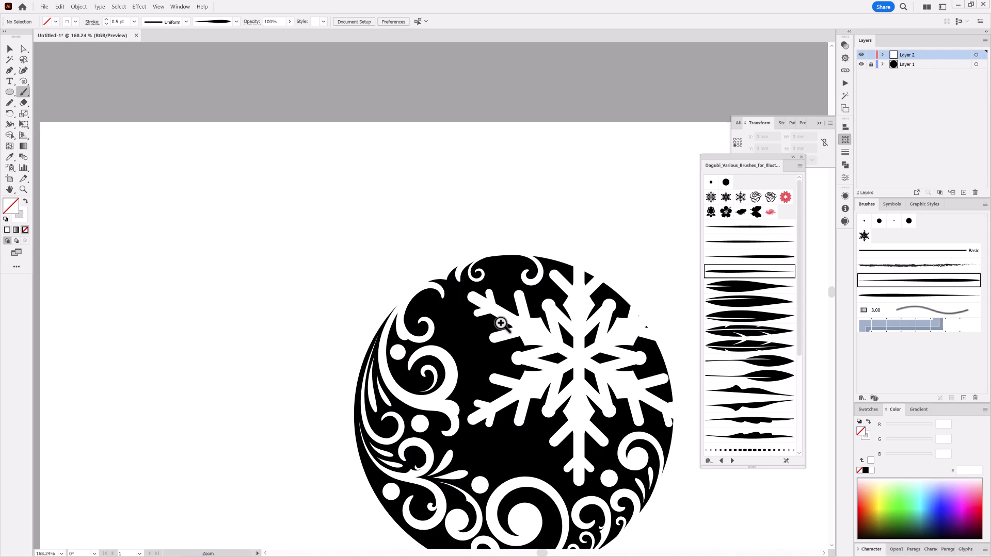
left_click_drag(603, 418, 524, 277)
left_click_drag(531, 323, 541, 331)
scroll(542, 331, "up", 6)
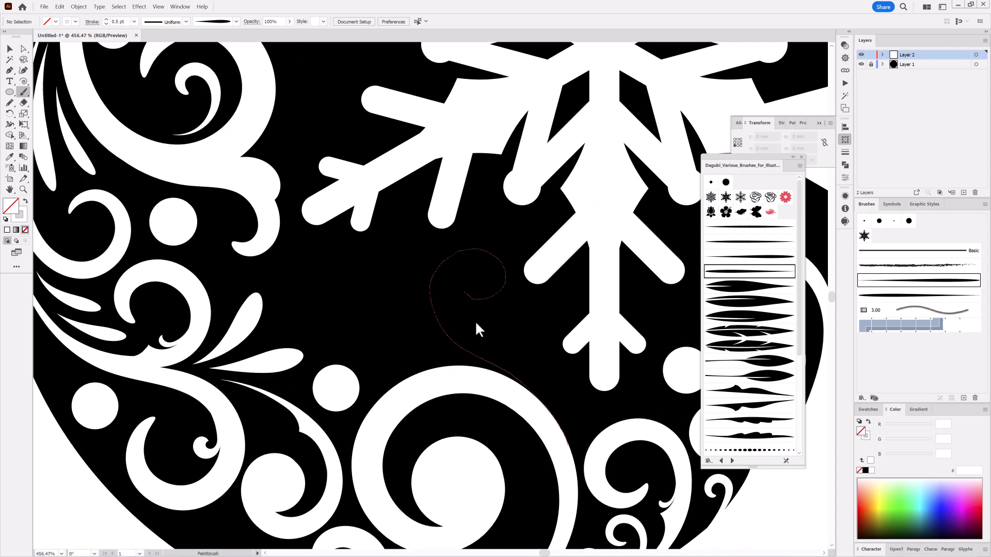
scroll(511, 420, "down", 4)
left_click_drag(519, 421, 464, 388)
scroll(447, 327, "up", 5)
left_click(448, 324, "ctrl")
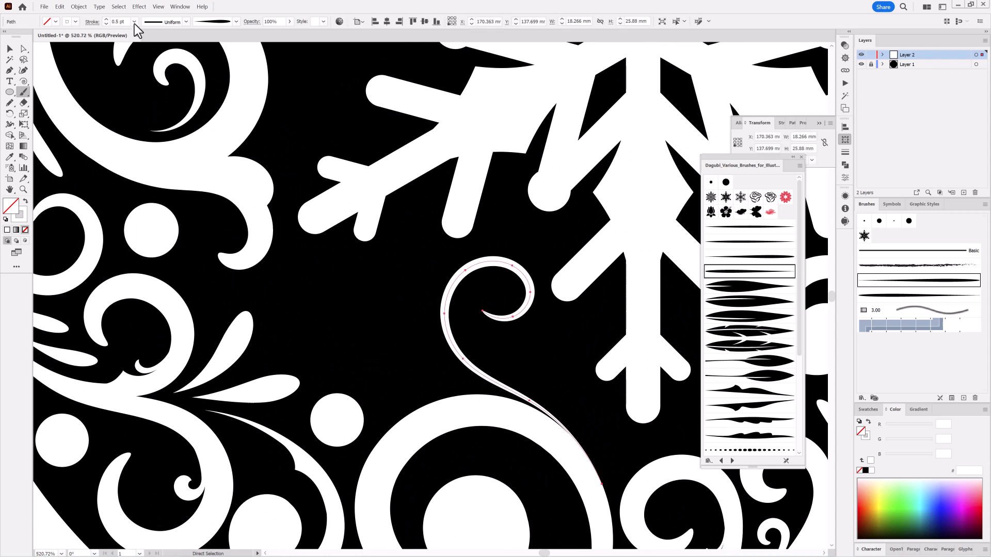
left_click(106, 19)
left_click(106, 19)
left_click(365, 268, "ctrl")
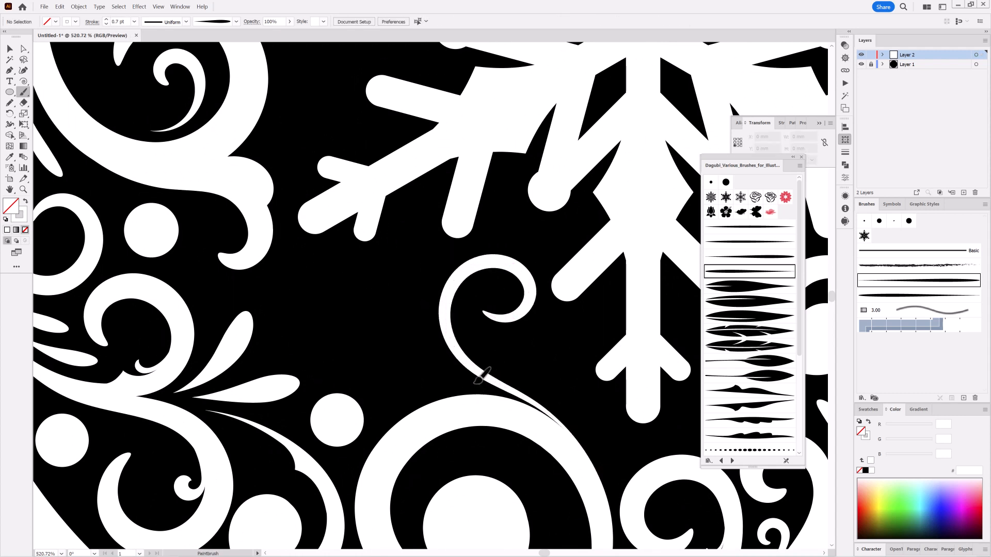
Paint two 0.7 pt leaf strokes fanning out from the stem of the curl above the large spiral.
left_click_drag(479, 381, 399, 313)
left_click_drag(436, 380, 371, 345)
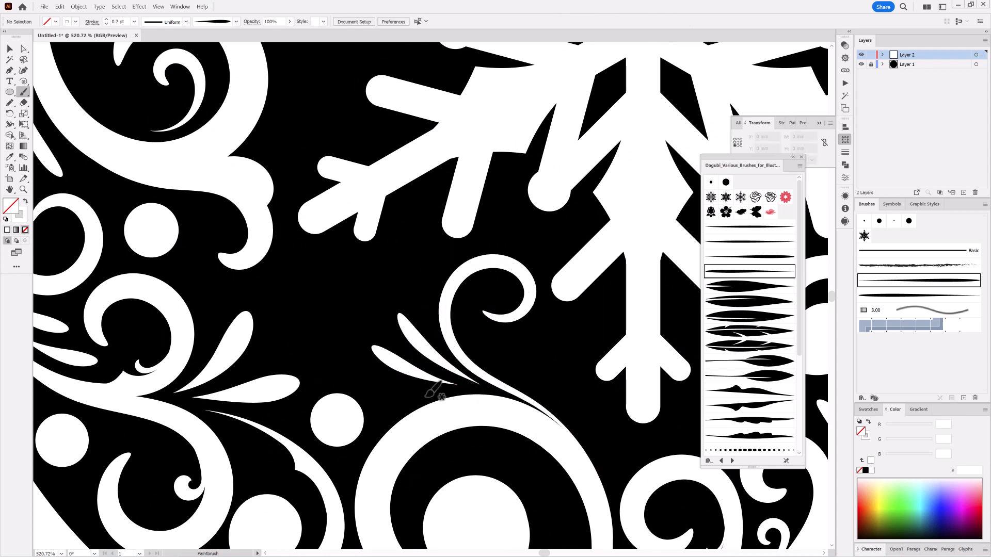
Paint a leaf stroke about 6.8 × 1.1 mm beneath the two beside the large spiral's curl, plus small leaf strokes beside the lower-left flourish.
left_click_drag(385, 395, 371, 398)
left_click(386, 398, "ctrl")
scroll(534, 429, "down", 5)
scroll(438, 405, "up", 5)
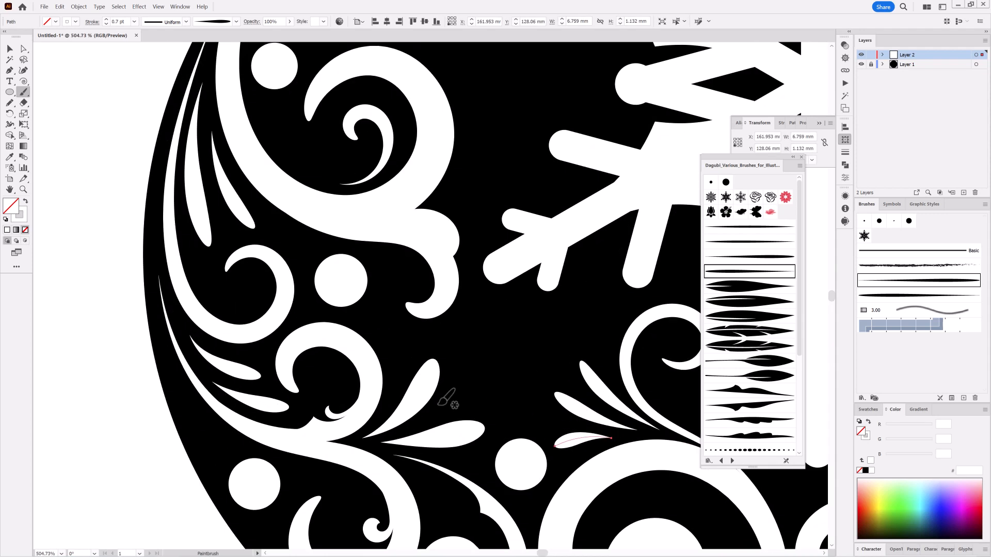
left_click_drag(471, 367, 477, 333)
left_click_drag(457, 407, 506, 366)
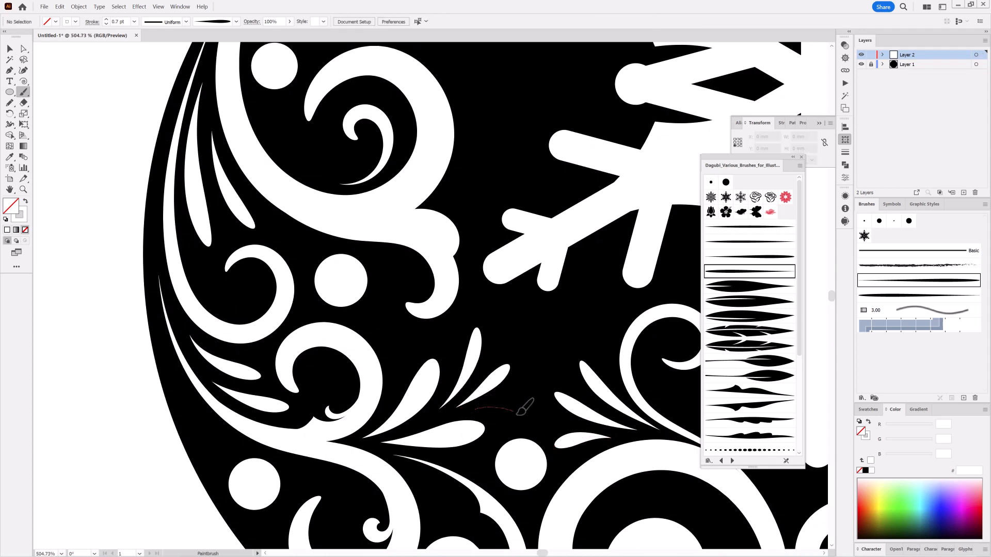
Paint three leaf strokes fanning out beside the upper-left curl and two smaller ones beside the large scroll below it.
scroll(580, 464, "down", 5)
mouse_move(517, 415)
left_mouse_down()
mouse_move(516, 314)
mouse_move(562, 343)
left_mouse_up()
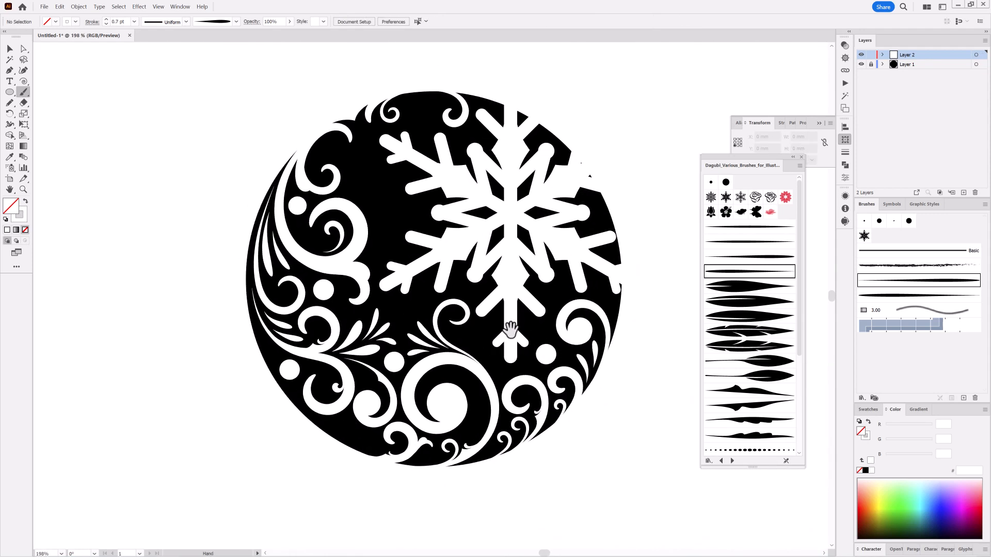
scroll(406, 283, "up", 3)
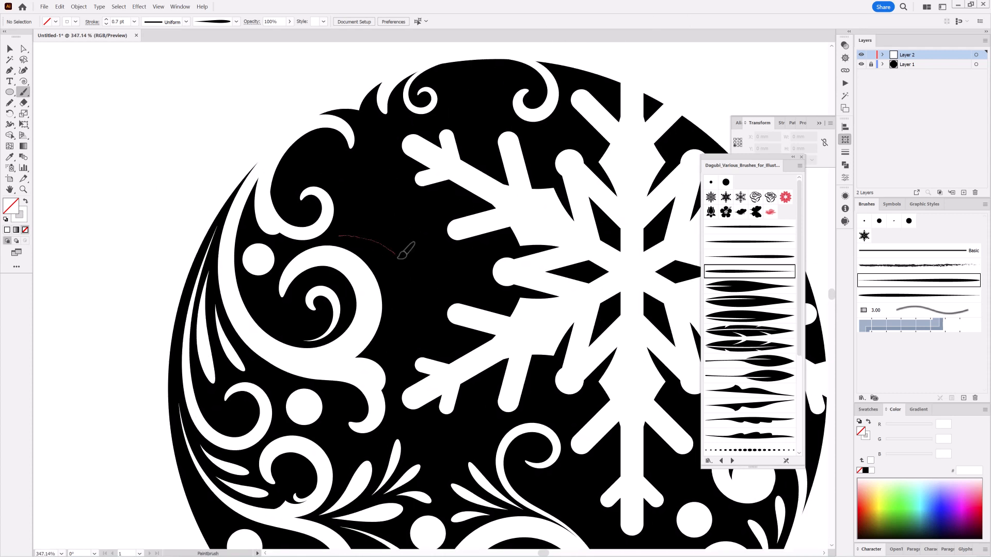
left_click_drag(398, 256, 416, 288)
left_click_drag(340, 227, 412, 221)
left_click_drag(341, 217, 390, 175)
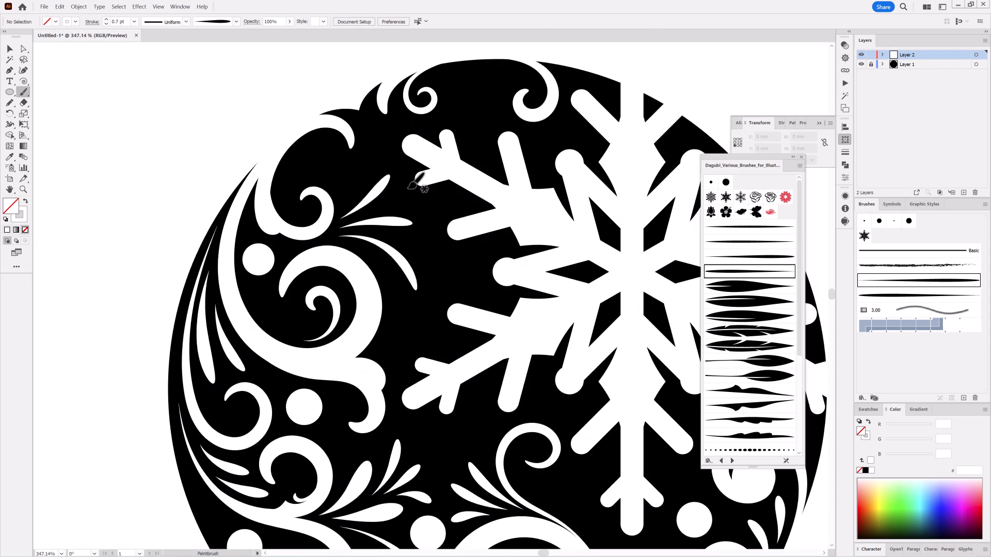
left_click_drag(401, 324, 410, 311)
left_click_drag(375, 356, 406, 368)
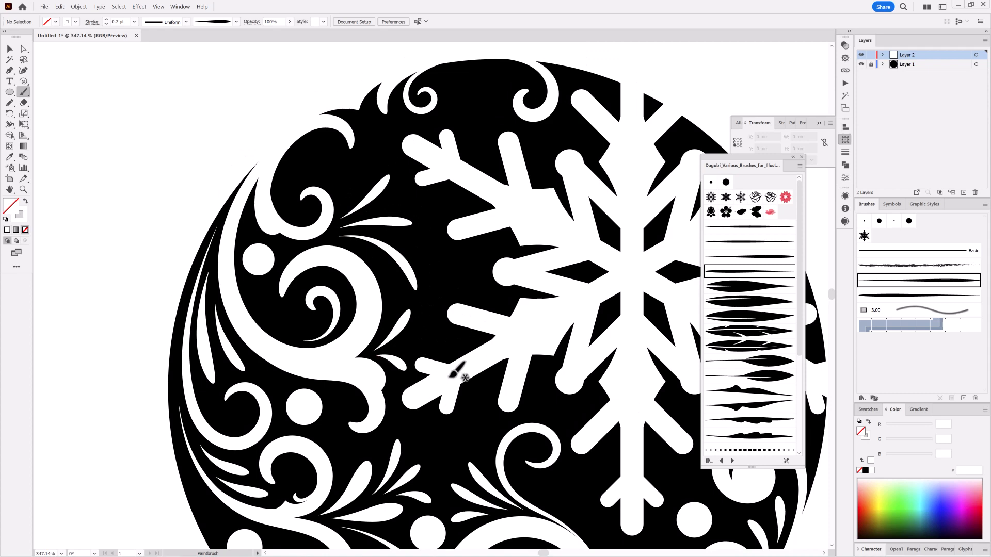
Lock Layer 2 and unlock Layer 1, making Layer 1 the active layer.
scroll(561, 394, "down", 3)
mouse_move(531, 369)
left_mouse_down()
mouse_move(525, 255)
mouse_move(530, 285)
left_mouse_up()
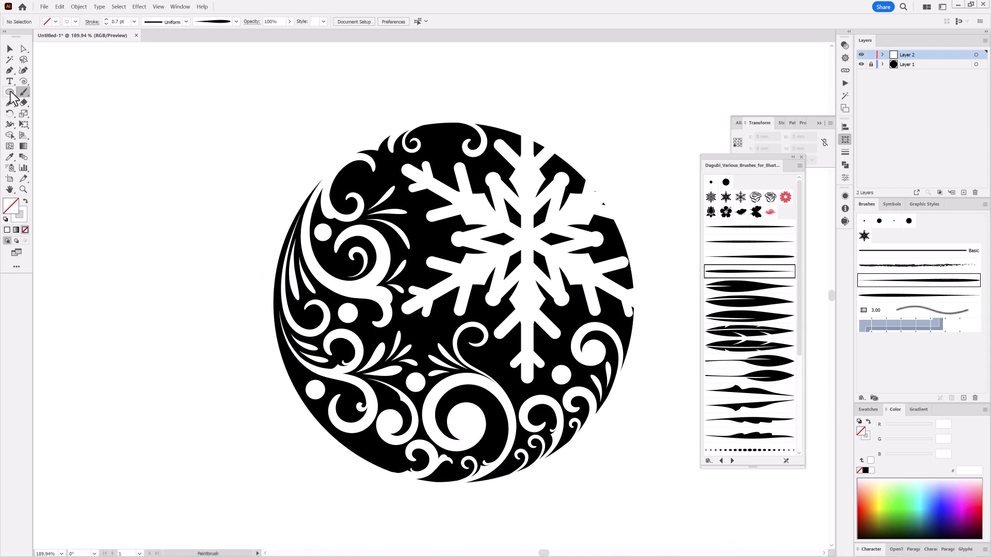
left_click(870, 54)
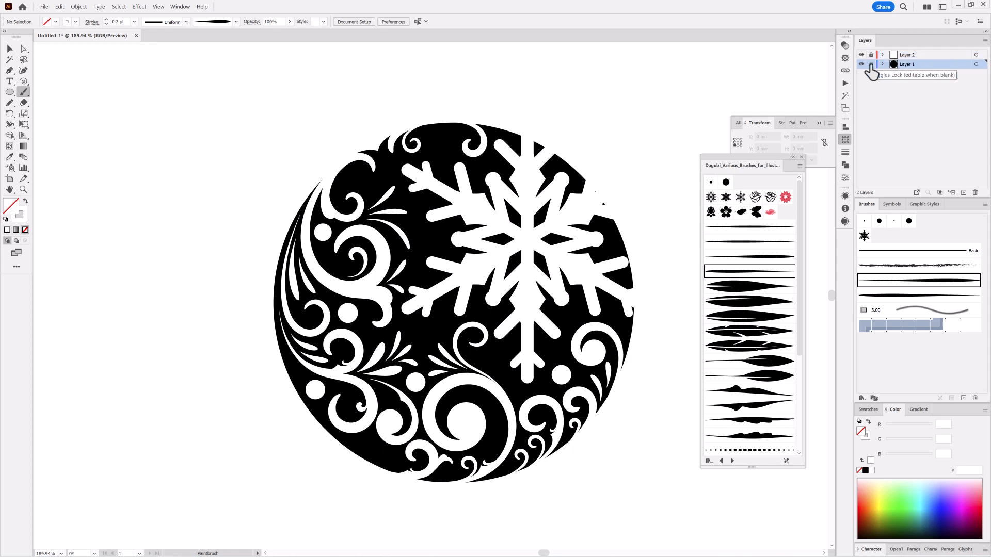
Draw a rounded rectangle about 29 mm square over the circle's top edge and give it a black fill without stroke.
left_click(10, 93)
left_click_drag(10, 93, 41, 102)
left_click(41, 102)
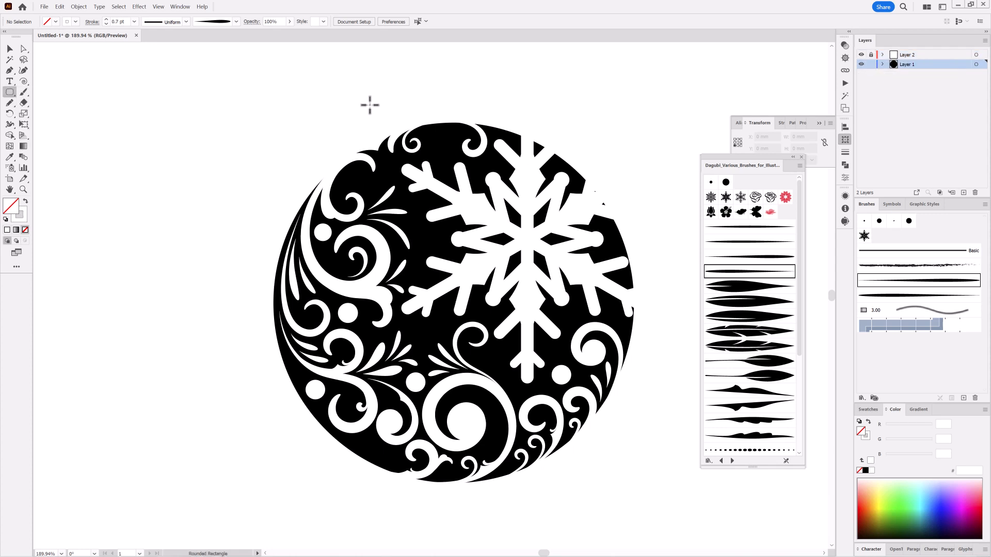
left_click_drag(470, 112, 516, 179)
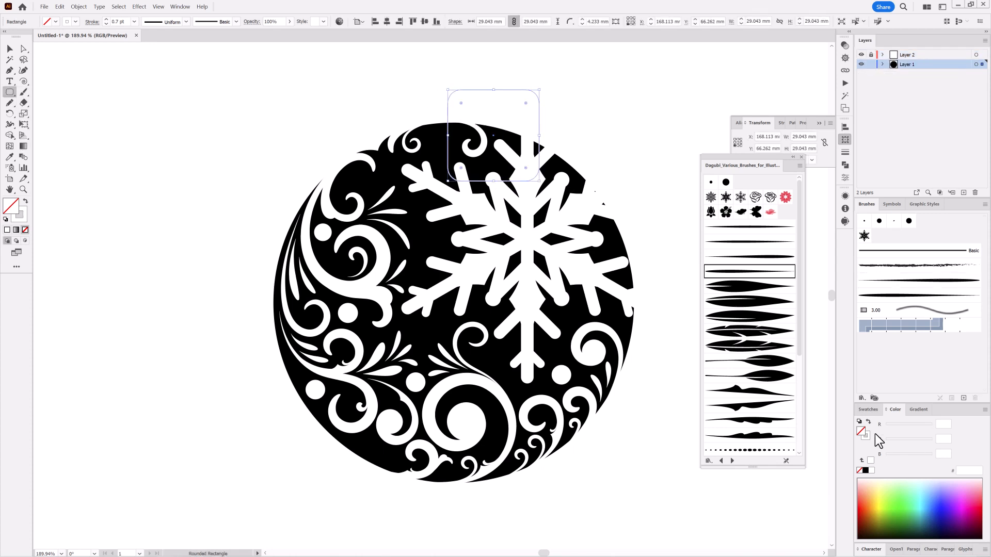
left_click(866, 471)
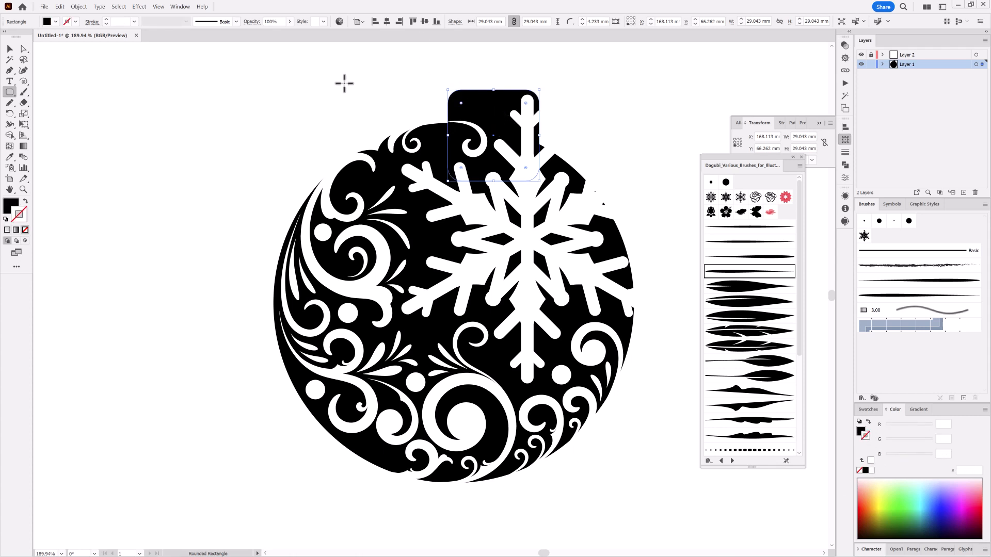
Center the rounded rectangle horizontally on the ornament, scale it to about 16.7 mm square and nudge it upward.
left_click(387, 21)
left_click_drag(496, 89, 471, 110)
key("Up")
key("Up")
key("Up")
key("Up")
key("Up")
key("Up")
key("Up")
key("Up")
key("Up")
key("Up")
key("Up")
key("Up")
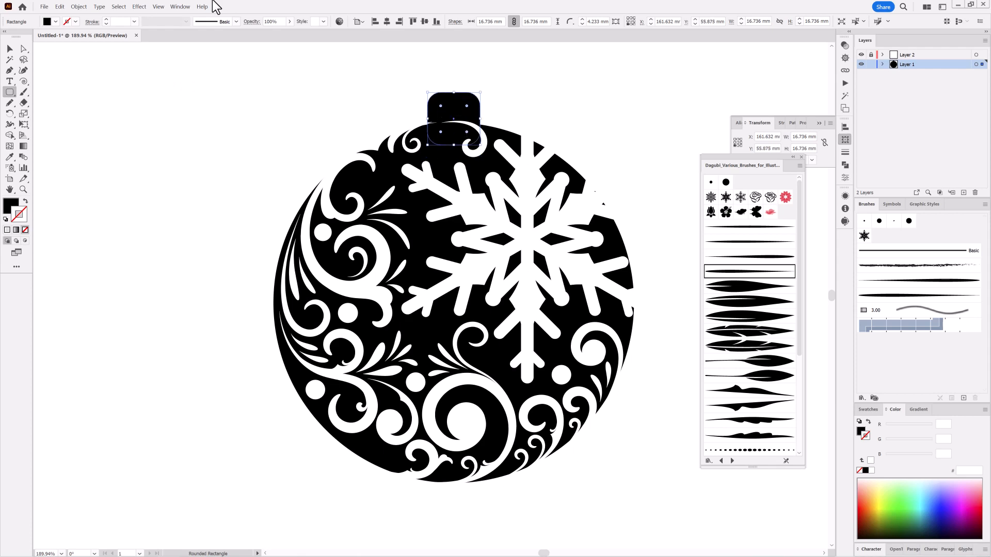
Scale the rounded rectangle about its center to about 11.5 mm square with Free Transform and nudge it up.
left_click_drag(519, 323, 489, 310)
left_click_drag(416, 161, 399, 276)
left_click_drag(399, 276, 523, 315)
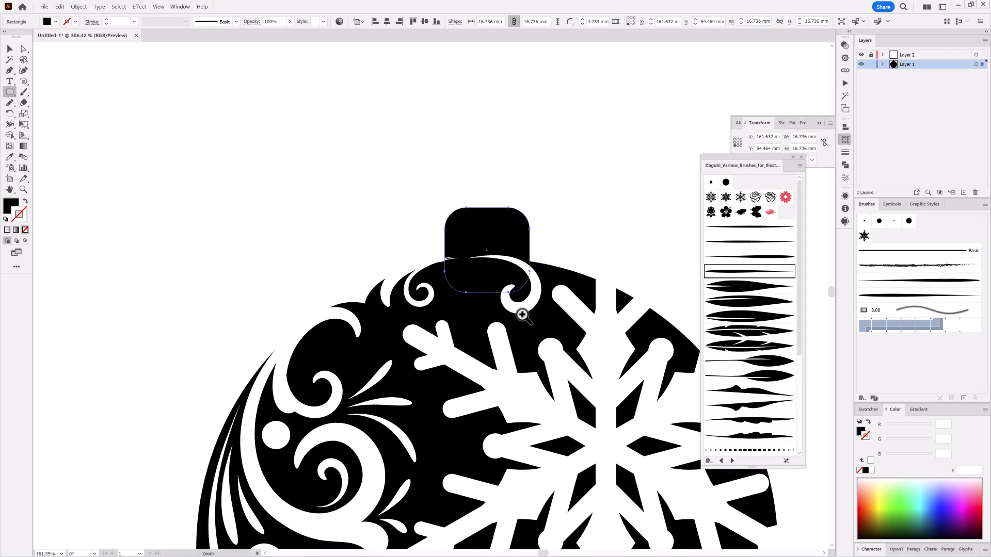
left_click(23, 124)
left_click_drag(530, 208, 512, 221)
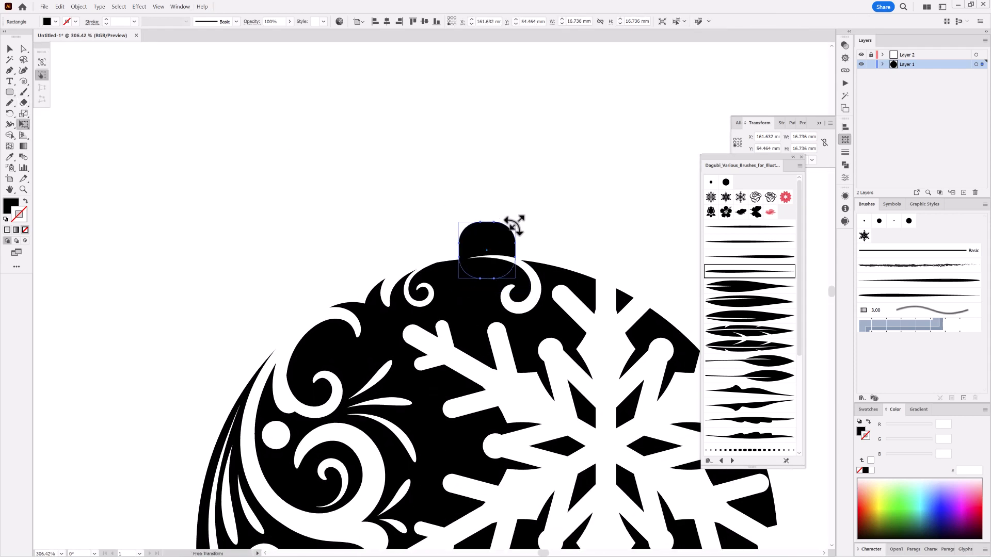
key("Up")
key("Up")
key("Up")
key("Up")
key("Up")
Reduce the rounded rectangle's corner radius to about 2.15 mm and nudge the shape down onto the circle.
key("a")
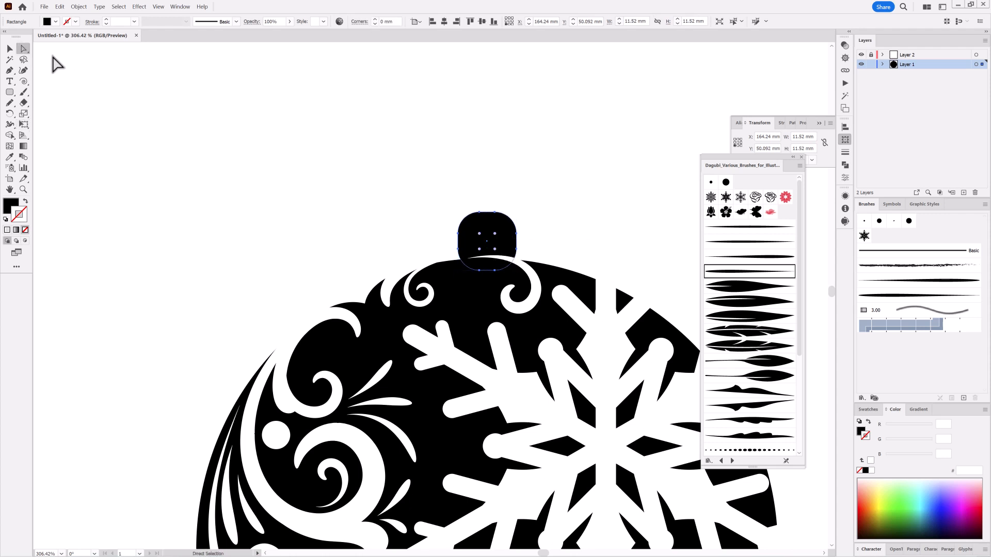
left_click_drag(495, 234, 506, 224)
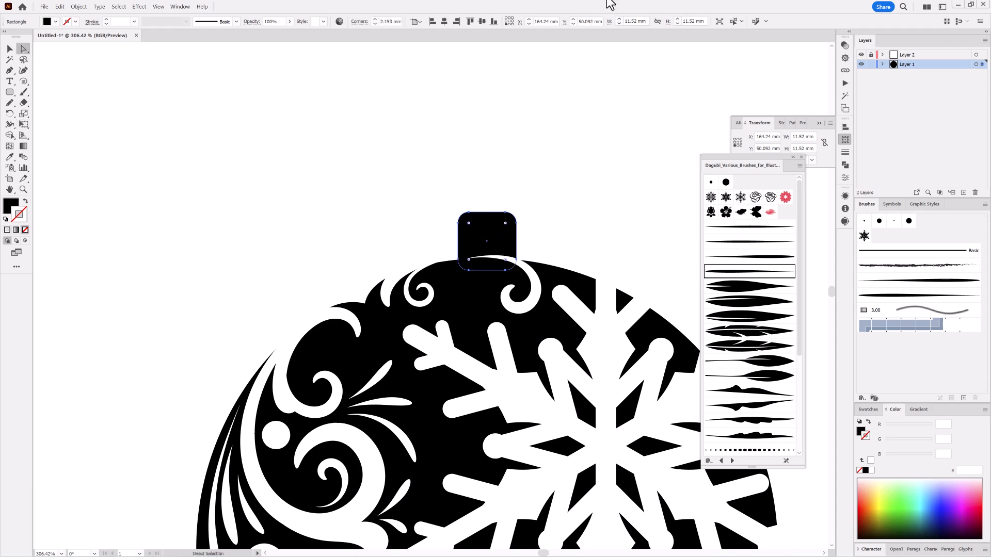
key("Down")
key("Down")
key("Down")
key("Down")
key("Down")
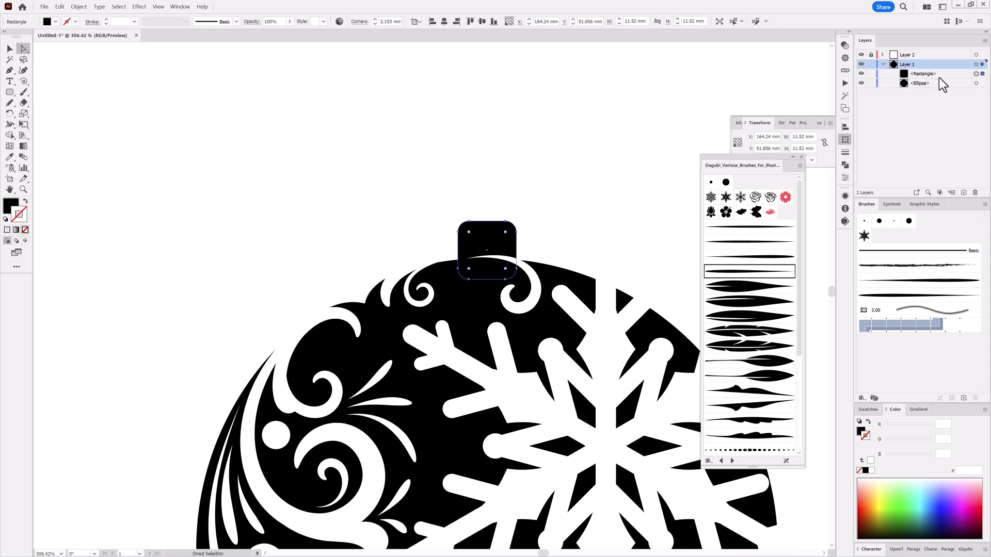
Duplicate the large circle above the rounded rectangle in Layer 1 and subtract the copy from the rectangle with Minus Front.
mouse_move(939, 82)
left_mouse_down()
mouse_move(965, 193)
mouse_move(932, 72)
left_mouse_up()
left_click(975, 74, "shift")
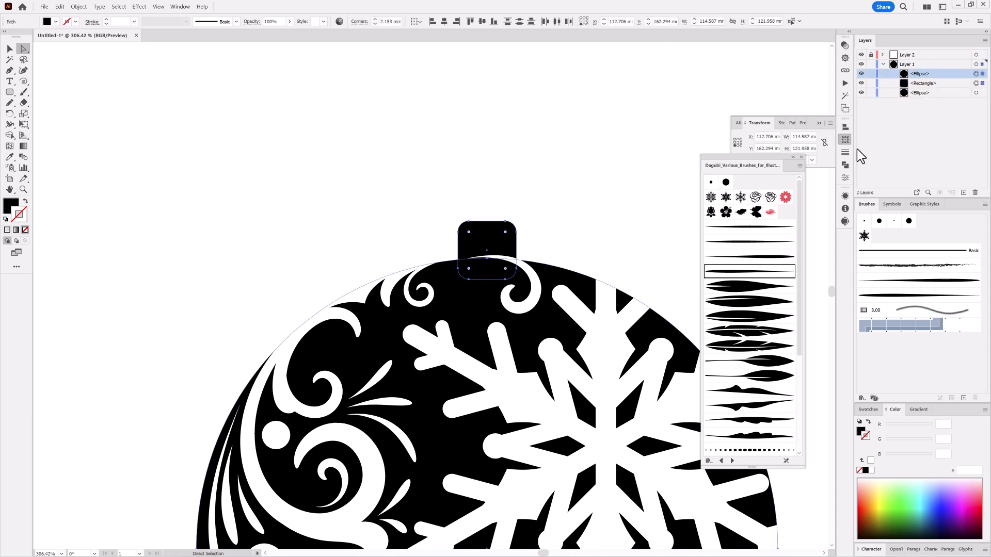
left_click(845, 164)
left_click(756, 148)
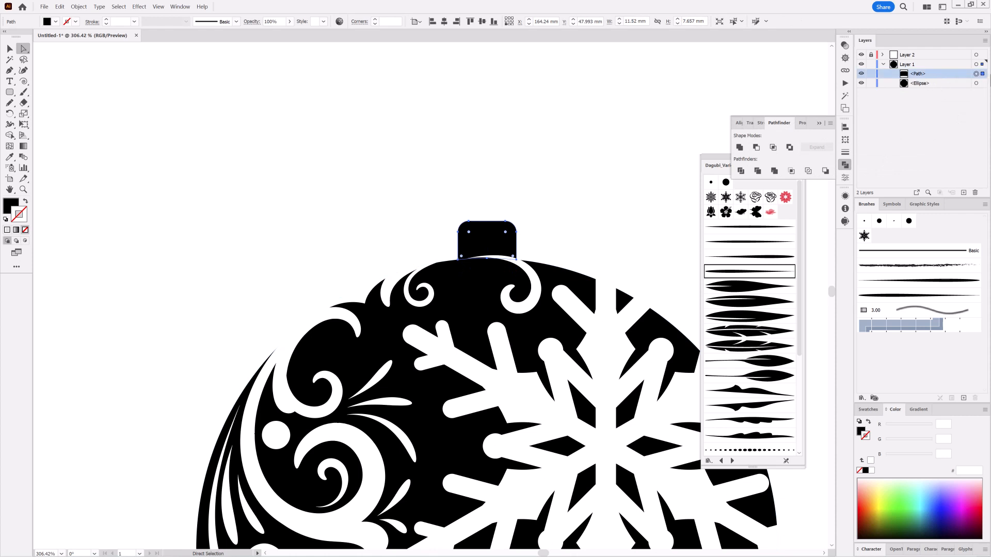
Nudge the trimmed cap about 2 mm upward to leave a gap above the ornament's circle.
key("Up")
key("Up")
key("Up")
key("Up")
key("Up")
key("Up")
Draw a circle about 8.1 mm across on top of the cap as a hanging ring with no fill and a 4 pt black stroke.
key("l")
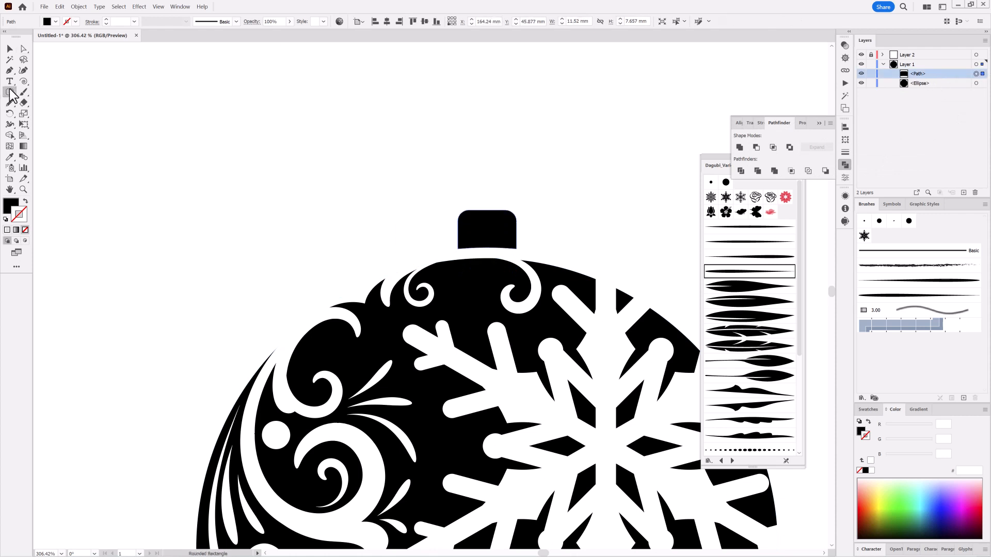
left_click_drag(485, 200, 499, 219)
left_click(869, 422)
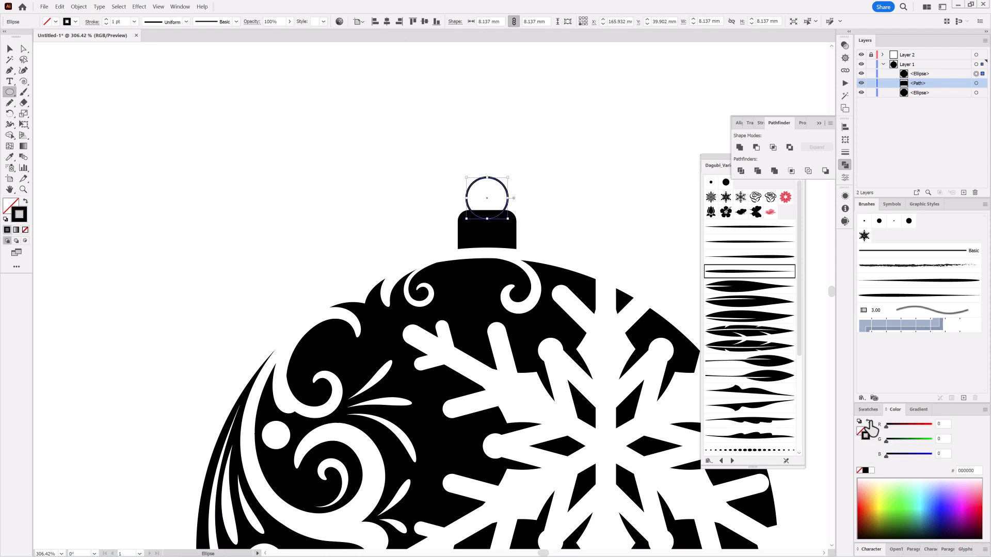
left_click(106, 19)
left_click(106, 20)
left_click(107, 19)
left_click(674, 174, "ctrl")
Collapse Layer 1 and lock it, then unlock Layer 2 and make it the active layer.
left_click_drag(612, 324, 490, 321)
mouse_move(604, 382)
left_mouse_down()
mouse_move(527, 318)
mouse_move(493, 271)
left_mouse_up()
mouse_move(530, 270)
left_mouse_down()
mouse_move(572, 297)
mouse_move(533, 256)
left_mouse_up()
left_click(883, 63)
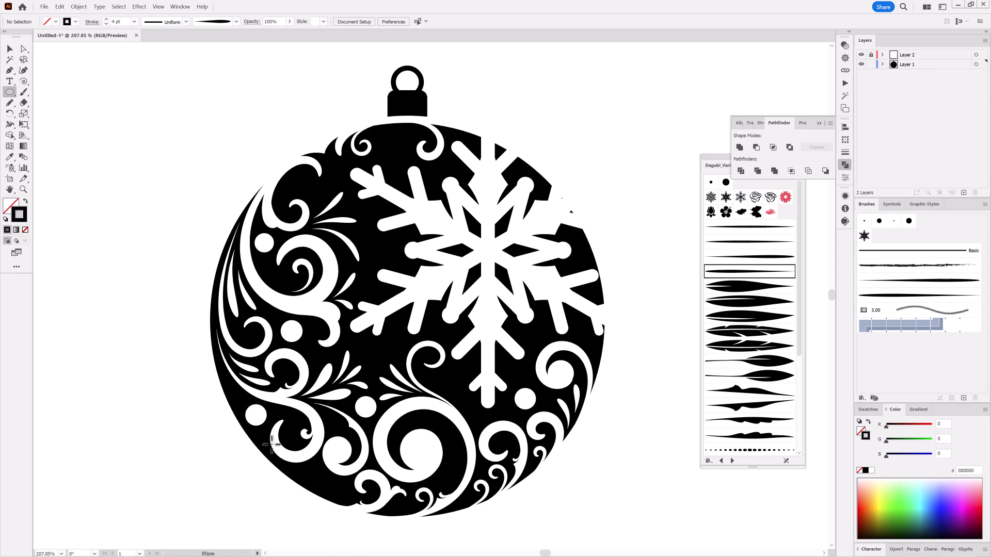
left_click(871, 64)
Copy the white 6.2 mm dot into the gaps at the ornament's lower left, upper left and just below the cap.
left_click_drag(245, 405, 266, 426)
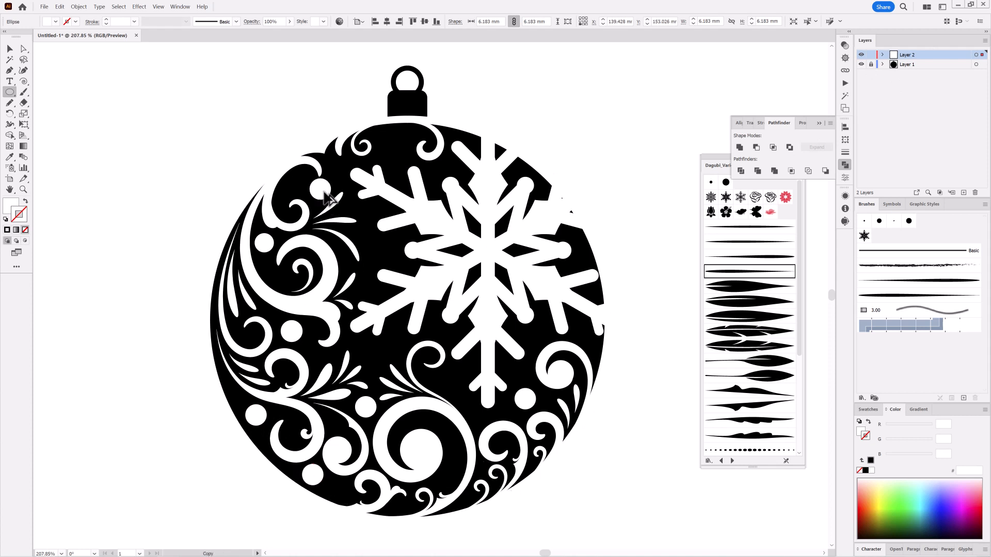
left_click_drag(307, 190, 406, 147)
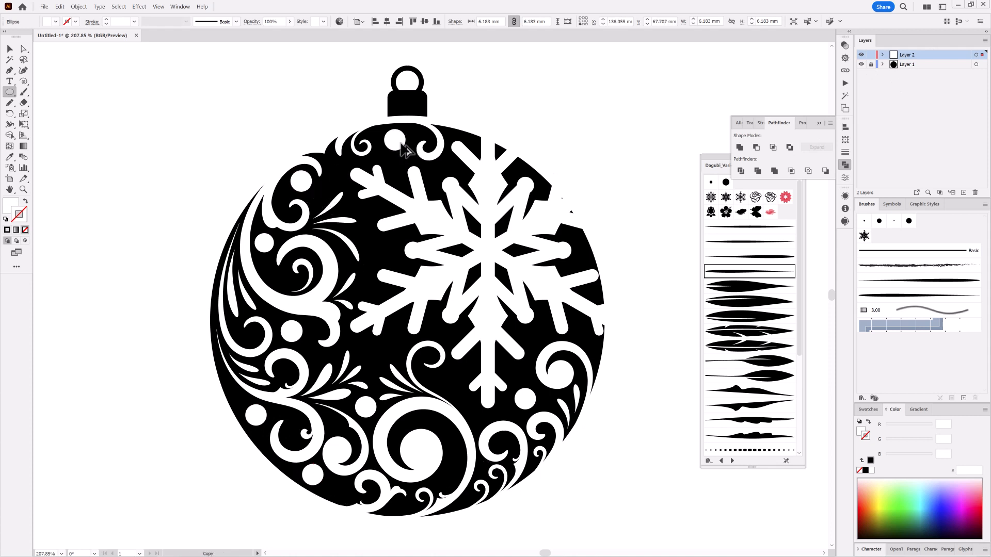
scroll(525, 177, "down", 3)
left_click(624, 161, "ctrl")
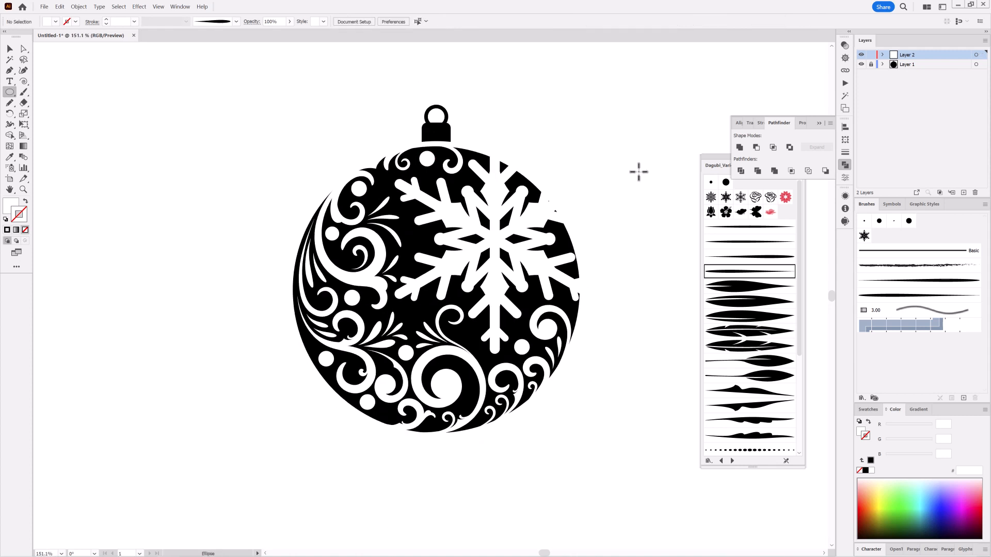
Unlock and duplicate Layer 1 and Layer 2, then hide the two original layers.
left_click(936, 65, "shift")
left_click_drag(936, 65, 963, 192)
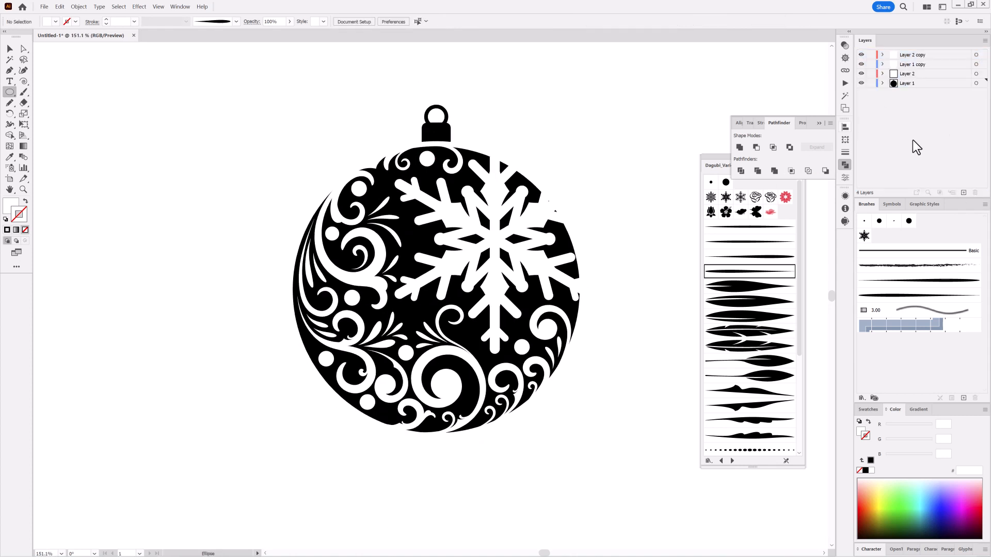
left_click(911, 66)
Expand the appearance of all artwork on Layer 2 copy into filled shapes.
left_click(976, 54)
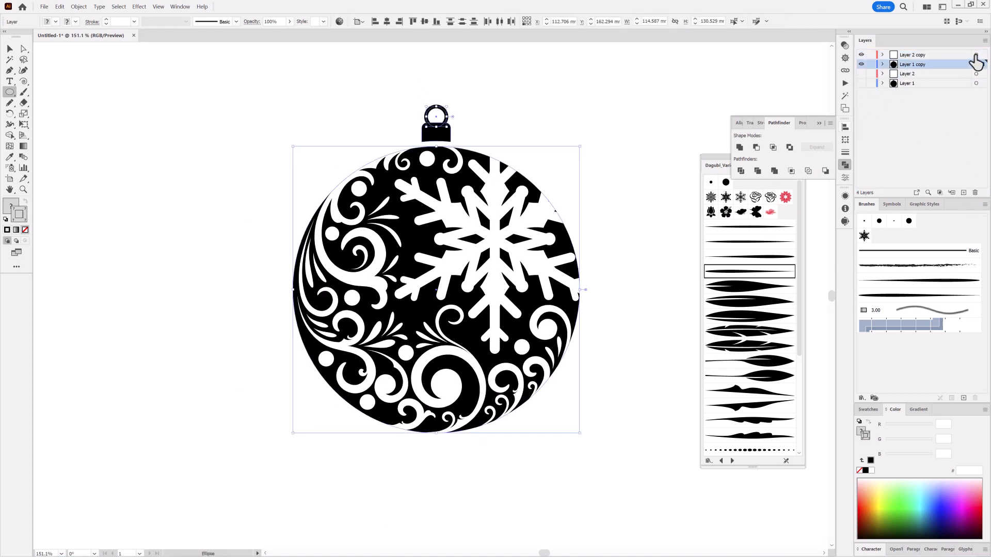
left_click(79, 6)
left_click(99, 110)
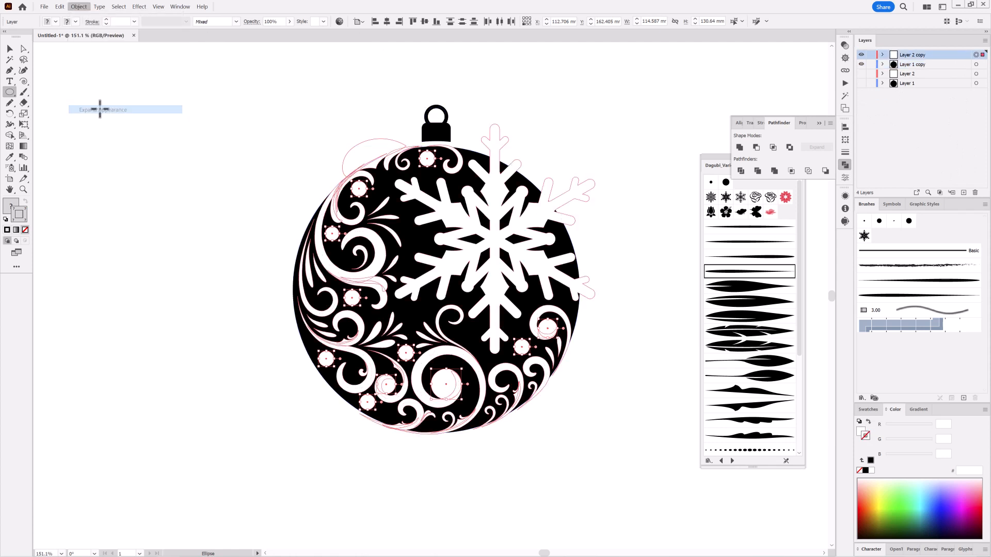
left_click(78, 7)
left_click(99, 103)
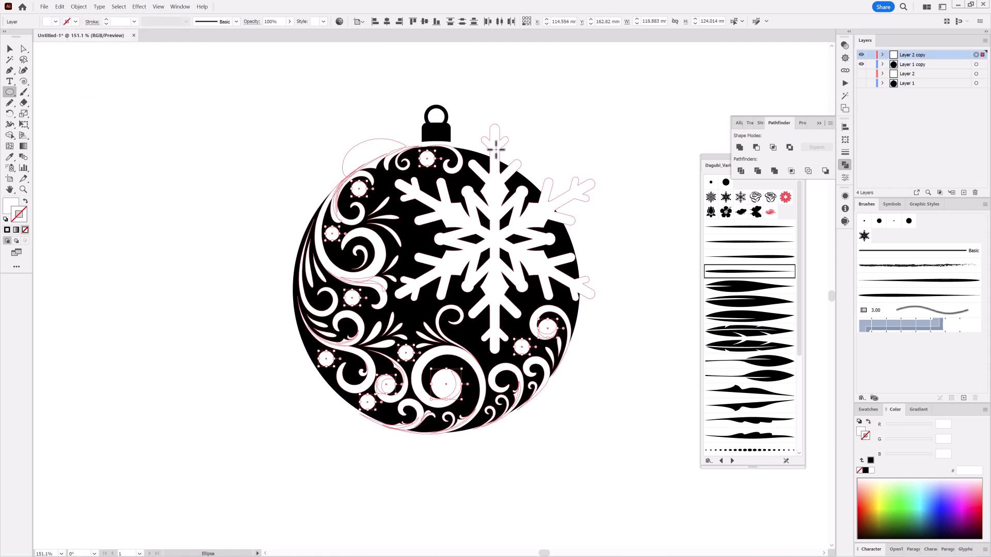
Expand the cap, ring and circle on Layer 1 copy, converting the ring's stroke to a filled shape.
left_click(976, 64, "shift")
left_click(976, 64)
left_click_drag(432, 118, 496, 157)
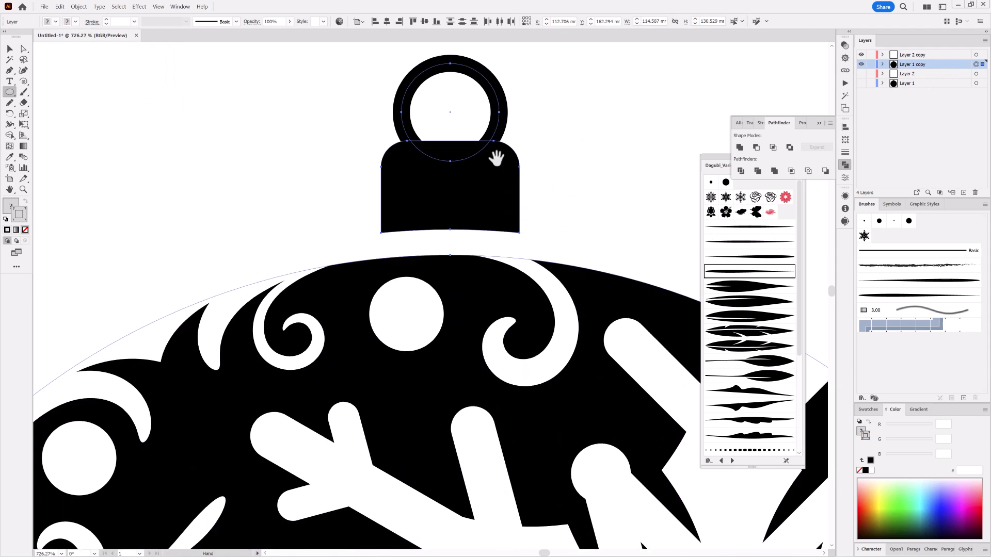
left_click(79, 6)
left_click(100, 103)
left_click(469, 333)
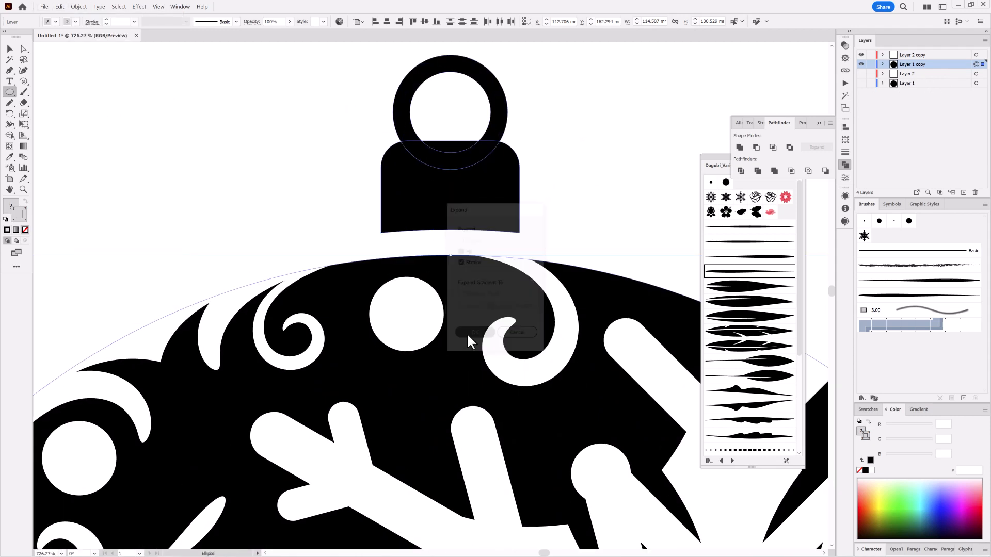
Select the artwork on both copied layers and combine it with the Merge pathfinder.
left_click_drag(516, 337, 493, 303)
left_click_drag(608, 297, 607, 275)
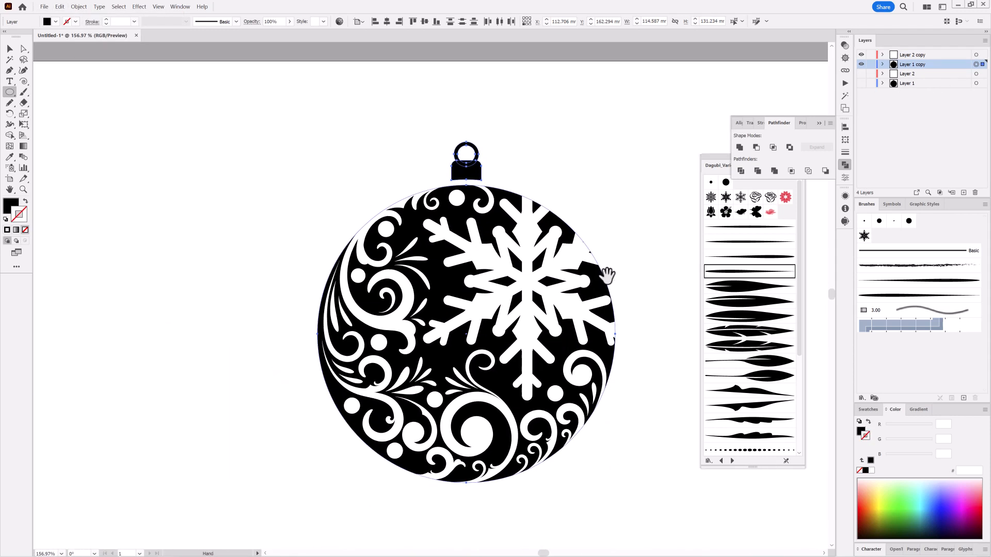
left_click(976, 55, "shift")
left_click(774, 171)
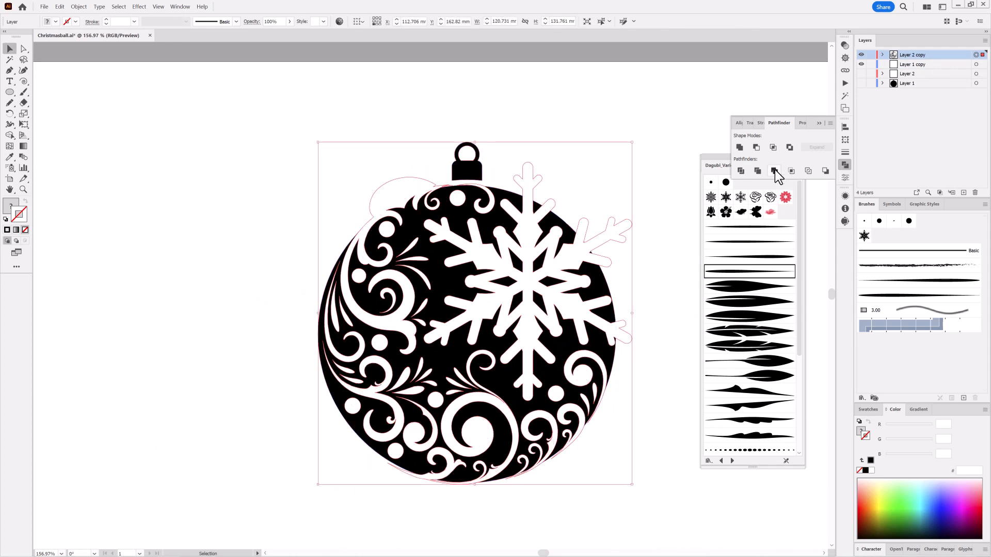
Select all the white shapes with the Magic Wand and remove them from the merged ornament.
left_click(10, 60)
left_click(505, 200)
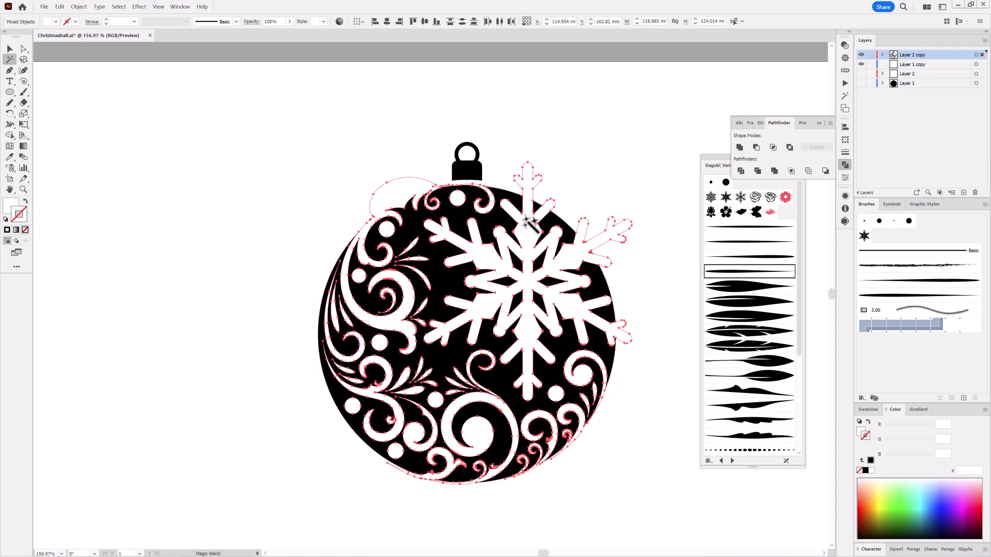
left_click(78, 7)
left_click(66, 40)
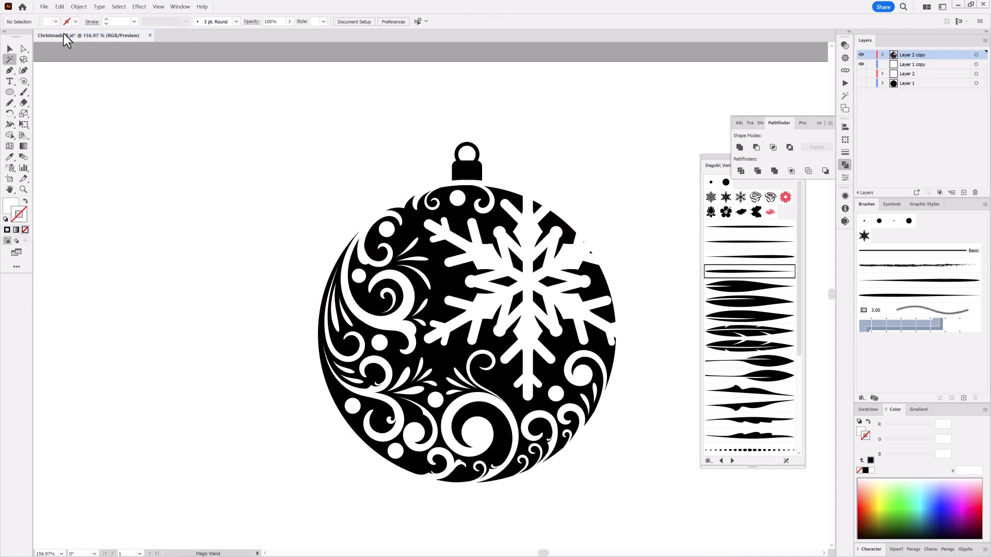
Select the black shapes with the Magic Wand, invert the selection, and cut the leftover unfilled paths.
left_click(496, 216)
left_click(118, 6)
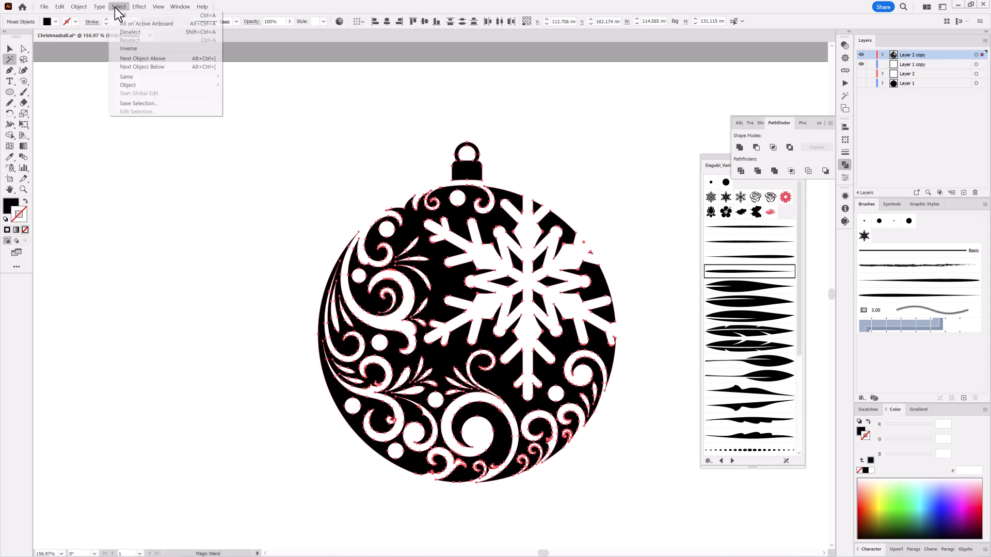
left_click(126, 46)
left_click(59, 7)
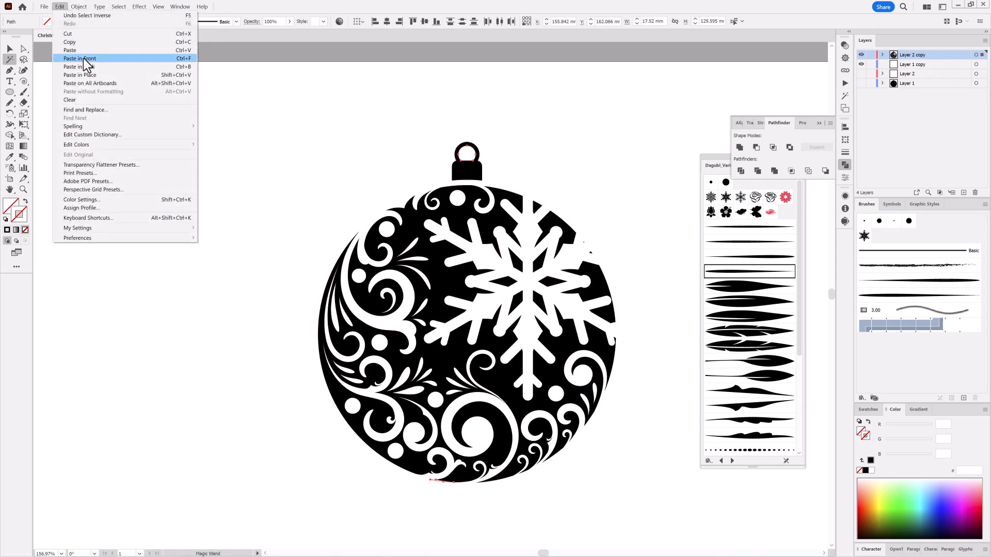
left_click(89, 39)
Select the tiny stray black fragments outside the snowflake's upper-right arm with Group Selection and cut them.
left_click_drag(25, 50, 57, 62)
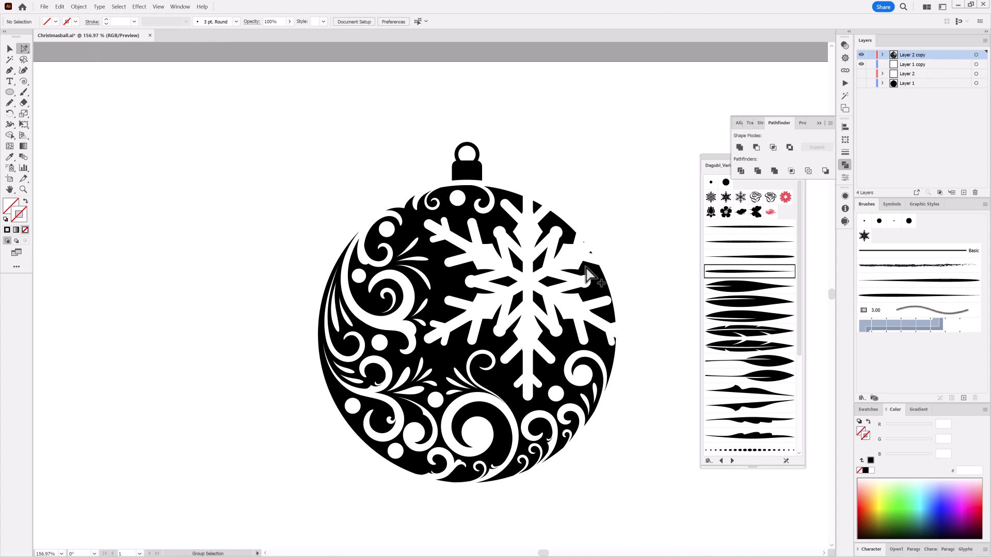
scroll(584, 265, "up", 3)
left_click_drag(604, 256, 606, 258)
left_click(59, 8)
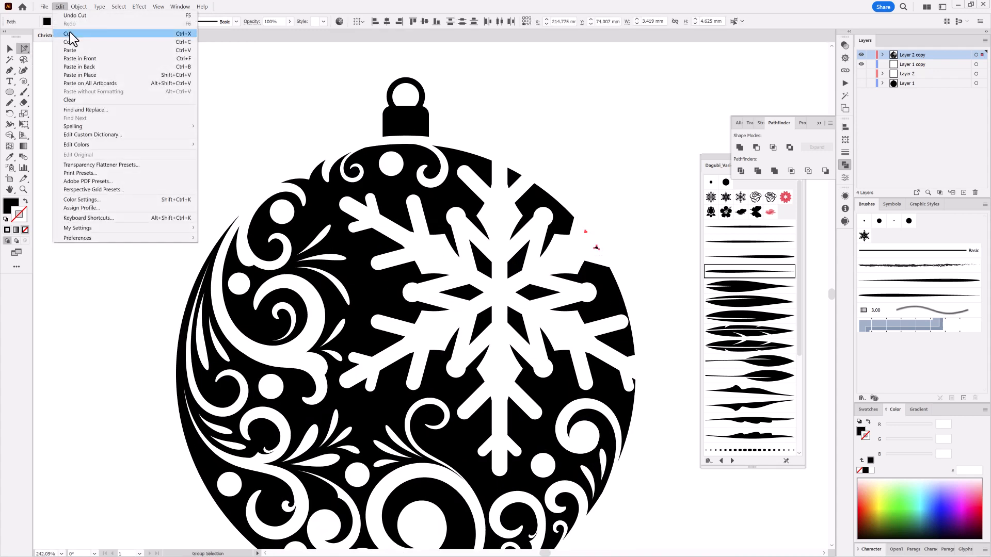
left_click(70, 36)
left_click_drag(427, 304, 449, 214)
left_click_drag(480, 309, 527, 347)
scroll(503, 308, "down", 4)
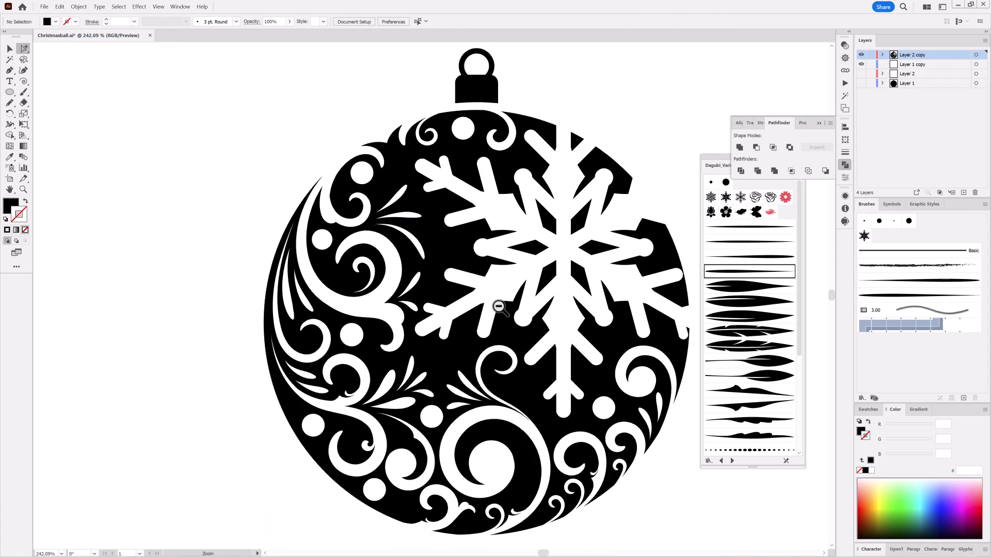
Ungroup all the artwork on Layer 2 copy and combine it into a single compound path.
left_click(975, 54)
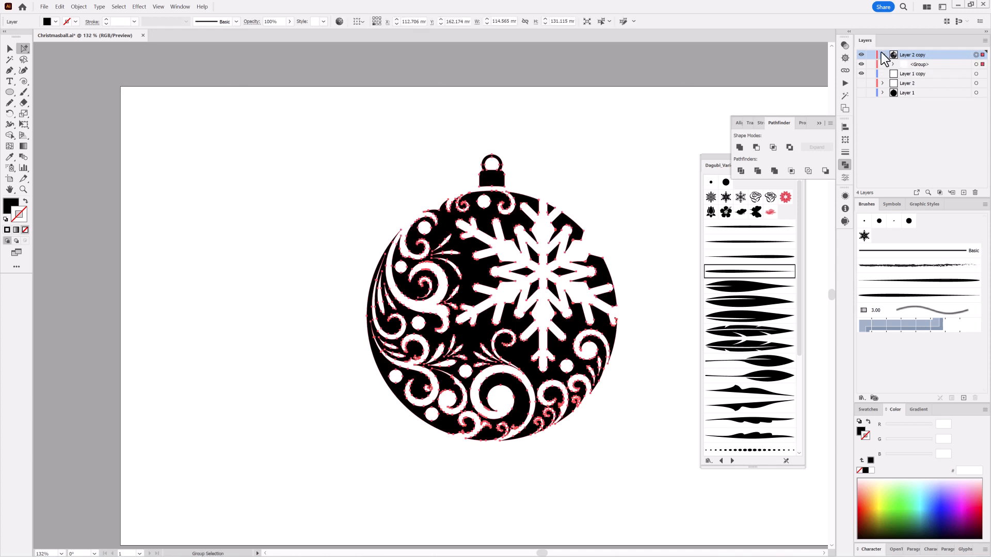
left_click(78, 6)
left_click(92, 62)
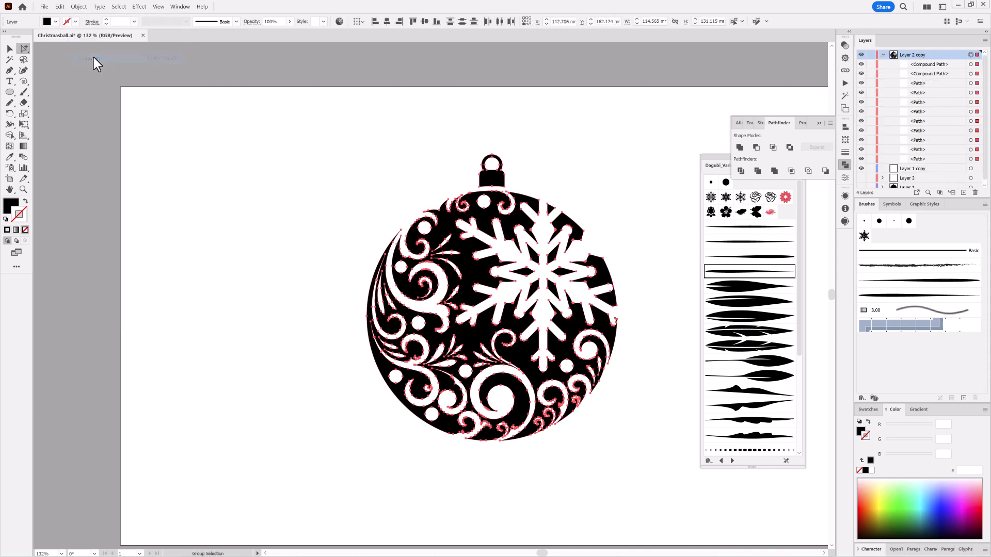
left_click(79, 7)
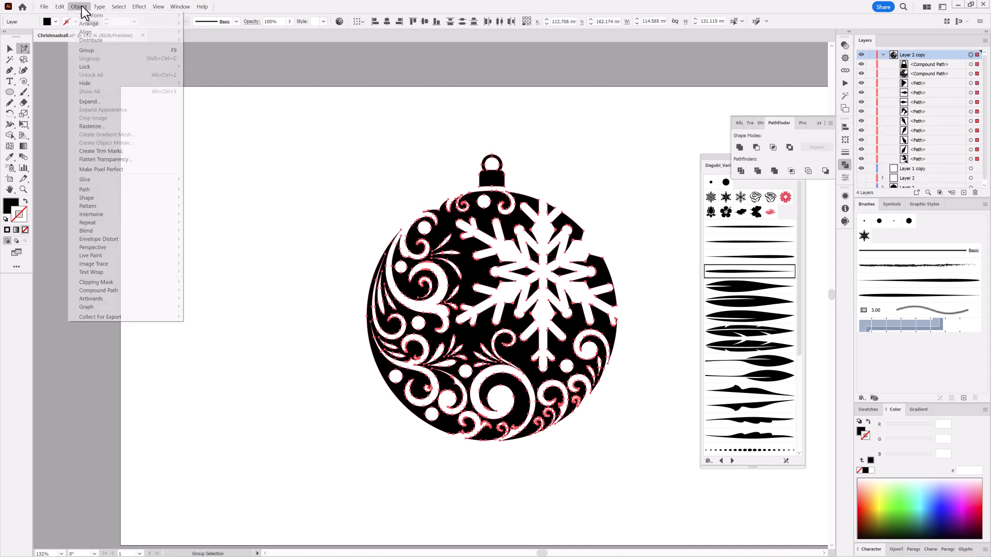
mouse_move(110, 287)
left_click(194, 293)
left_click(933, 65)
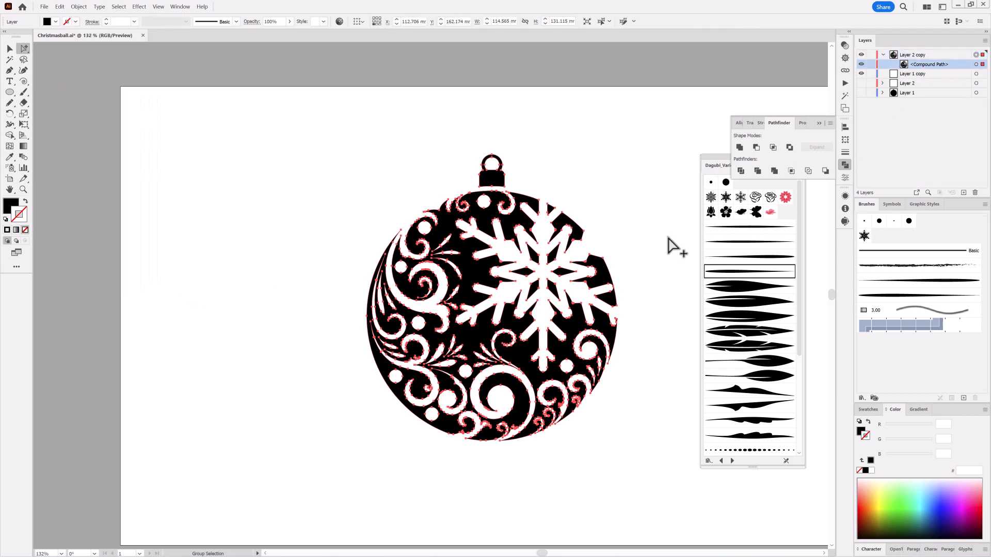
Move the ornament to the artboard's left half at about X 35 mm and place a copy beside it at about X 181 mm.
key("ctrl+0")
left_click_drag(411, 250, 215, 257)
left_click(800, 156)
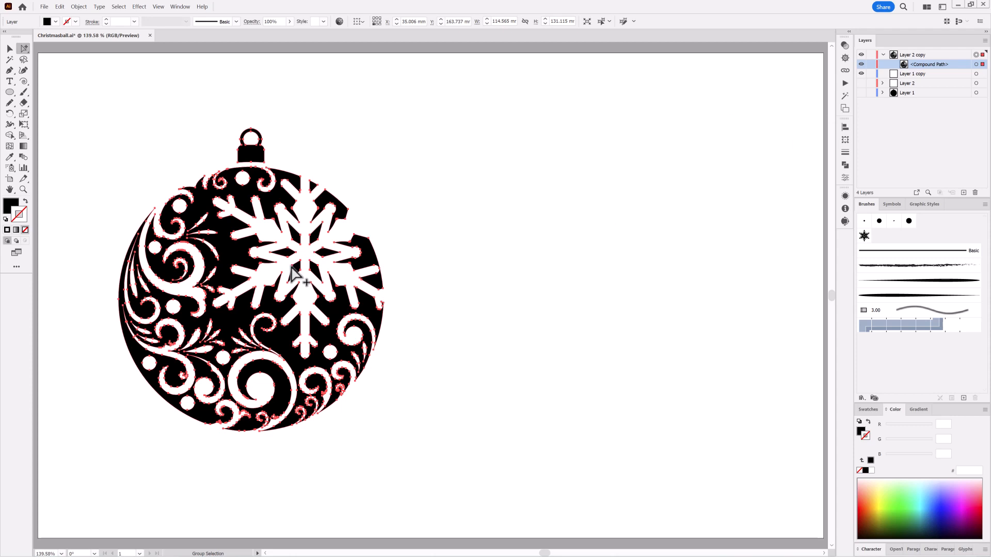
left_click_drag(283, 294, 621, 293)
Fill the copied ornament with a gradient and set its starting color stop to the red swatch R=237 G=28 B=36.
left_click(918, 409)
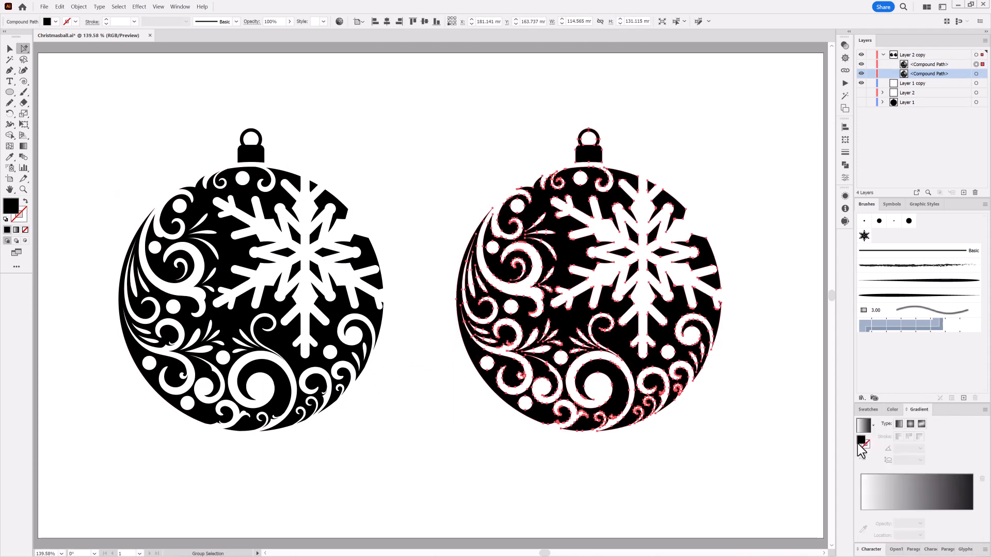
left_click(864, 425)
double_click(861, 512)
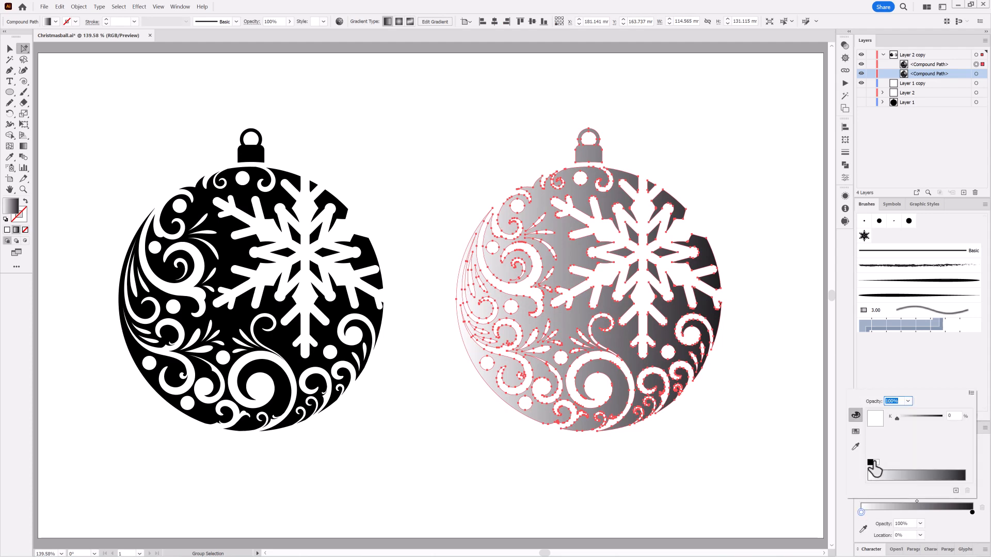
left_click(856, 431)
left_click(923, 413)
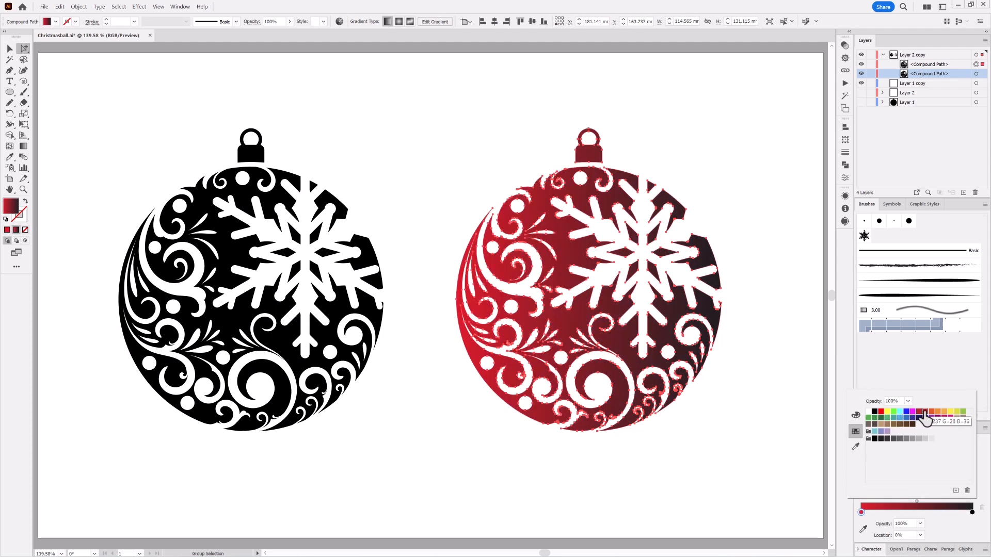
left_click(983, 394)
Make the red-to-black gradient radial and stretch it from near the ornament's center to just beyond its lower-right edge.
left_click(910, 442)
left_click(23, 146)
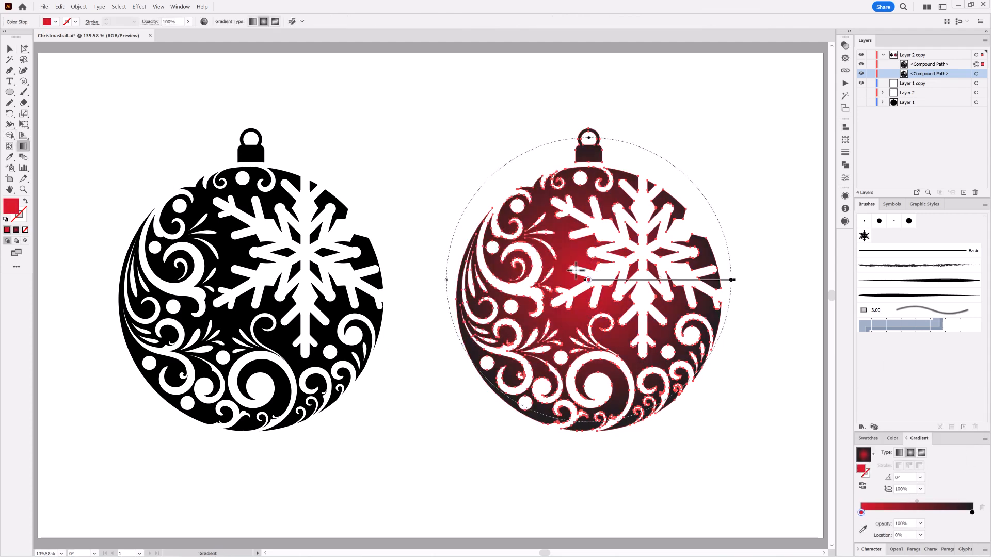
left_click_drag(574, 268, 710, 414)
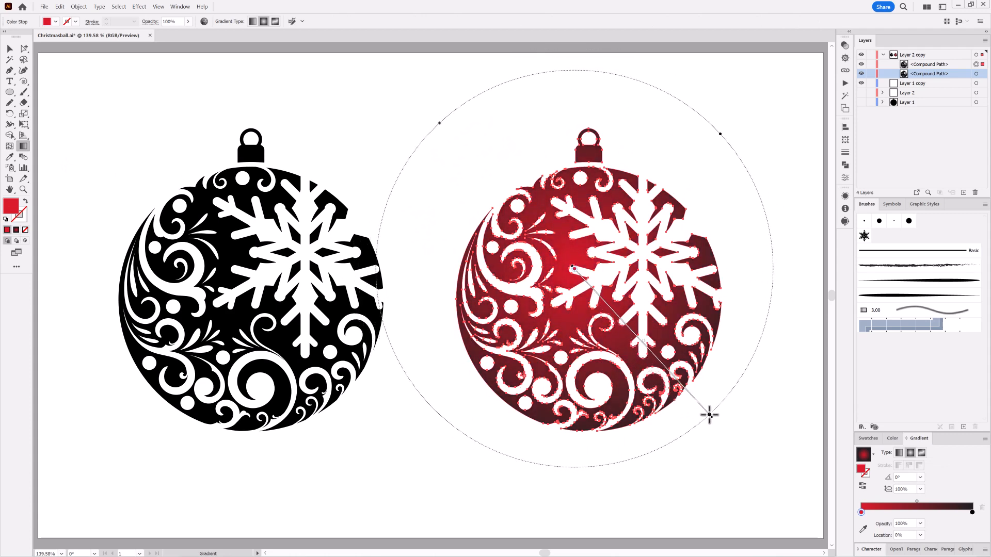
left_click(746, 440, "ctrl")
Redraw the red ornament's radial gradient from a point farther left of its center to its lower-right edge, and deselect it.
left_click_drag(738, 444, 816, 478)
left_click(976, 65)
left_click_drag(556, 274, 677, 410)
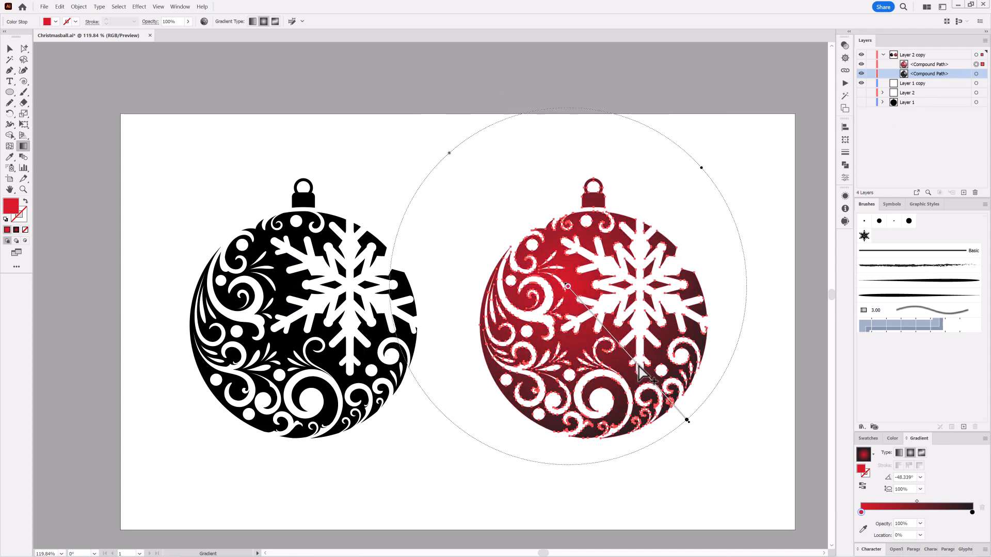
left_click(748, 460, "ctrl")
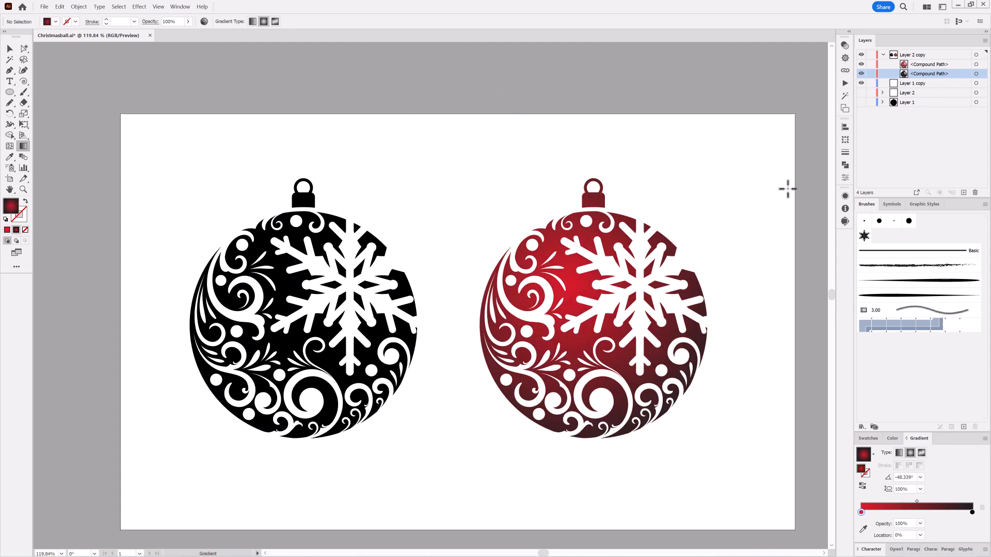